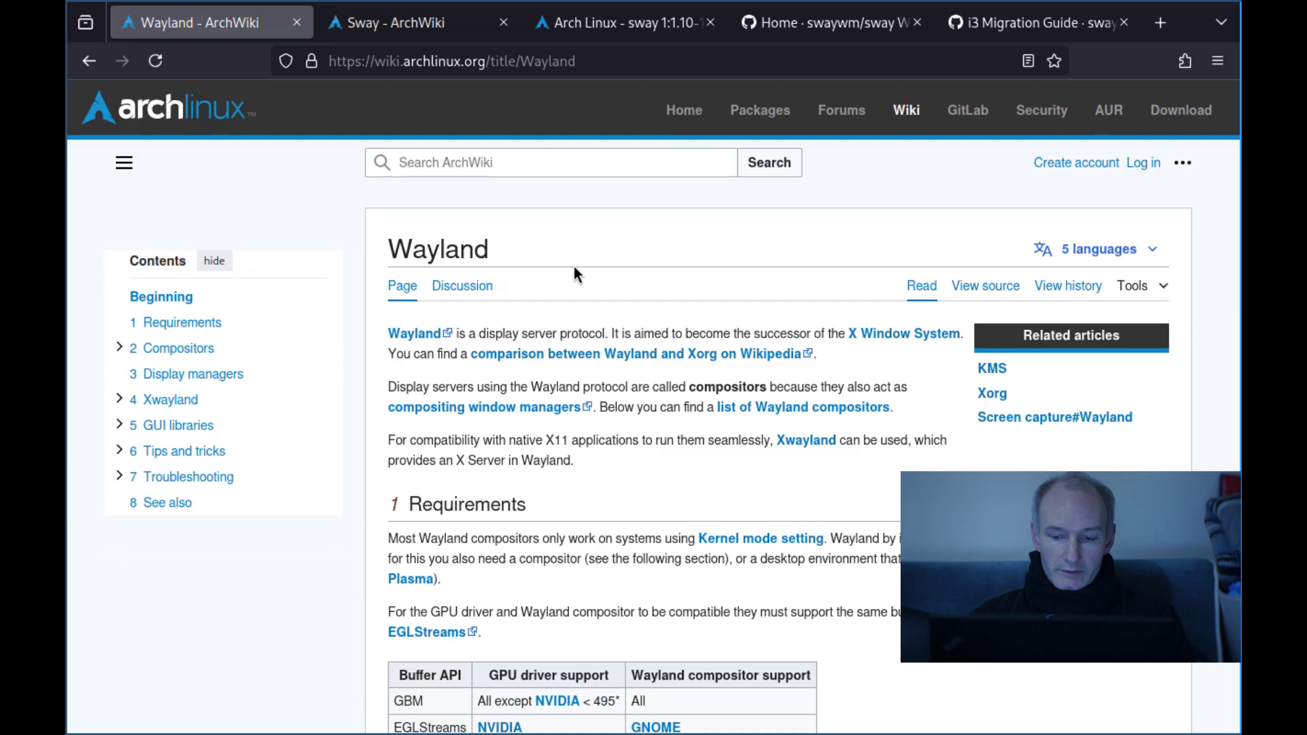
Zoom the Wayland article to 120% and scroll to its Requirements section comparing GBM and EGLStreams
key(ctrl+plus)
key(ctrl+plus)
key(ctrl+plus)
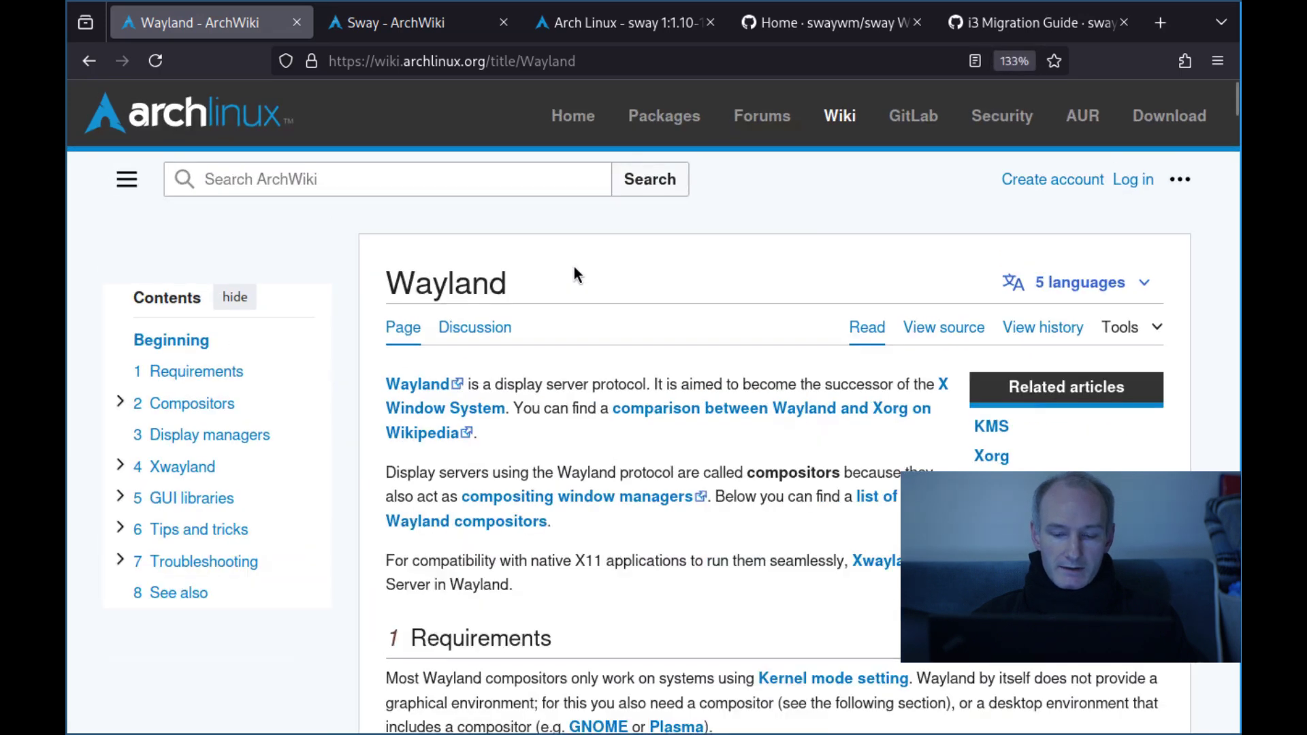
key(ctrl+minus)
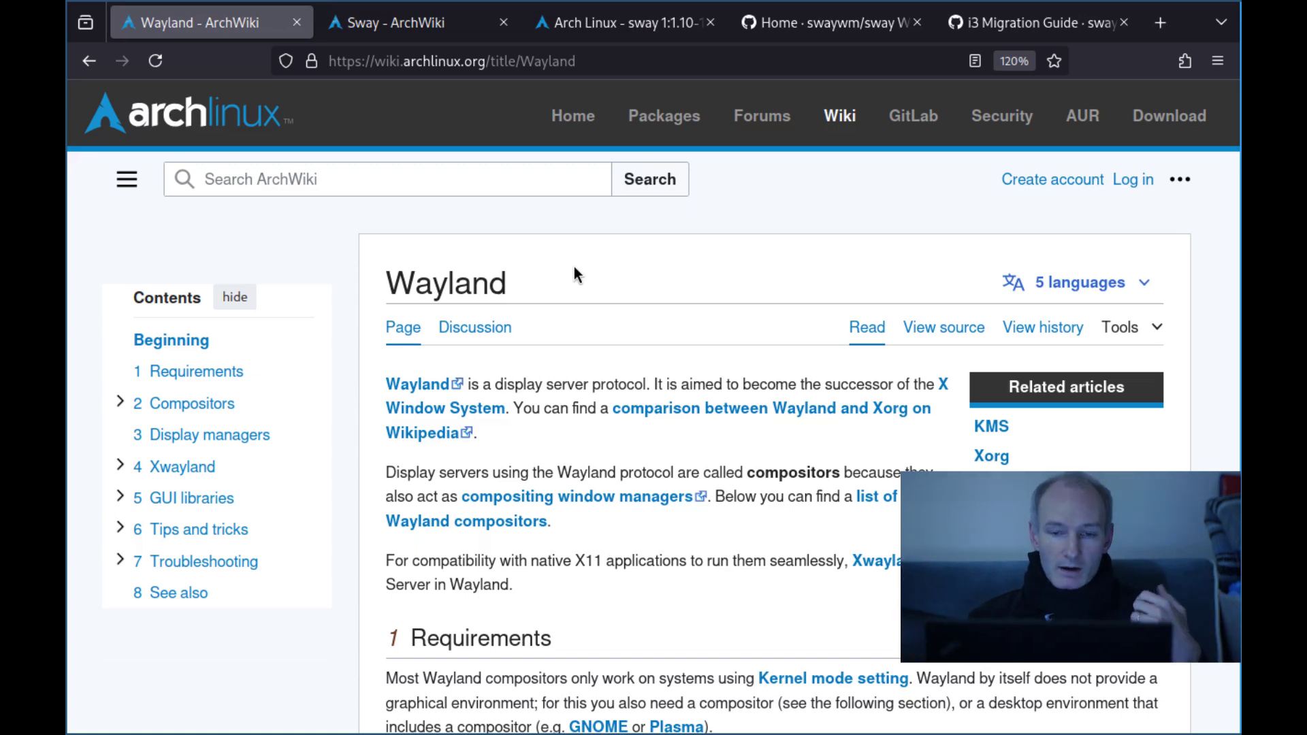
scroll(574, 269, down, 3)
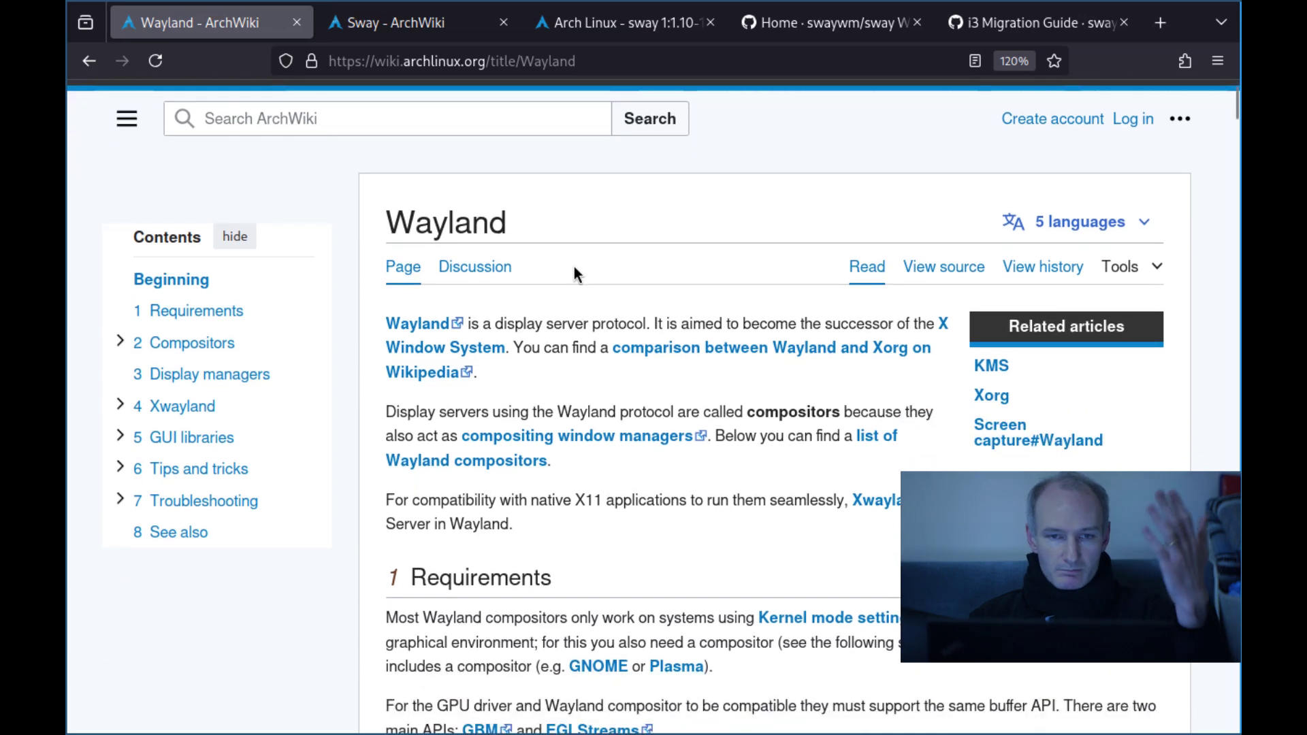
scroll(574, 270, down, 1)
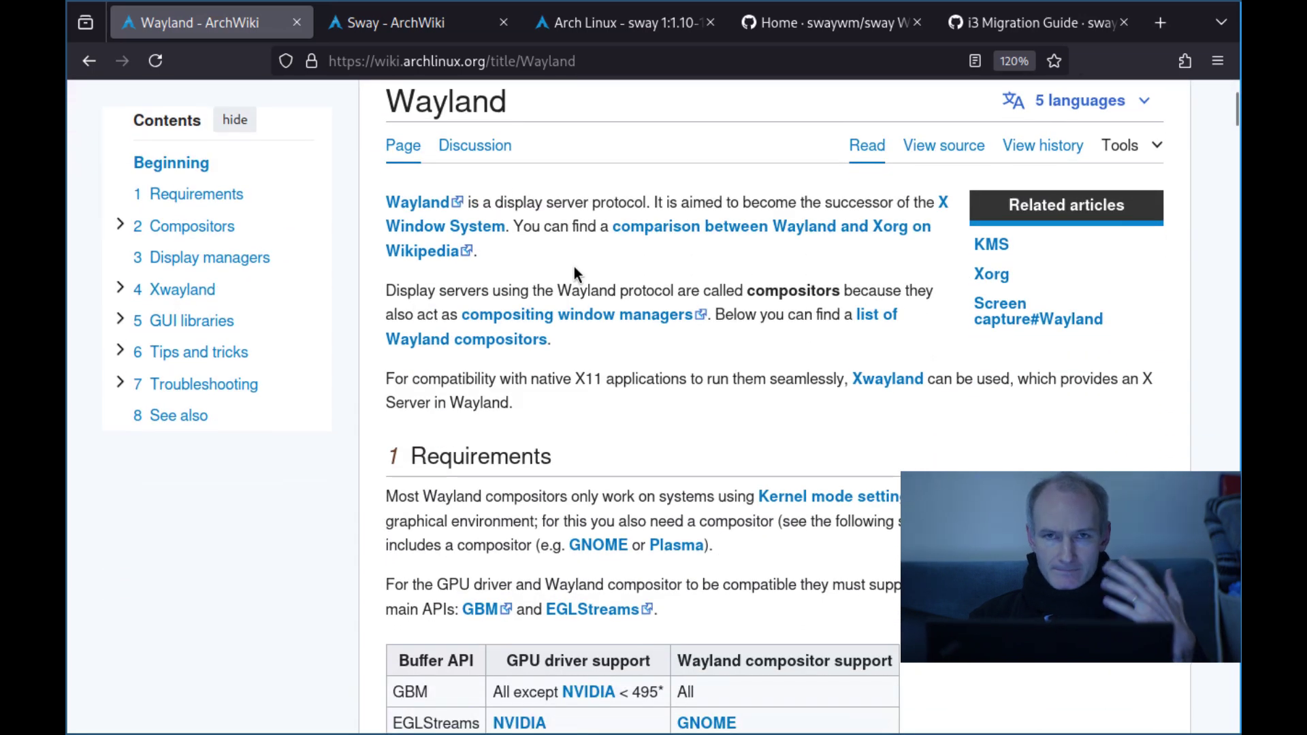
scroll(574, 270, down, 2)
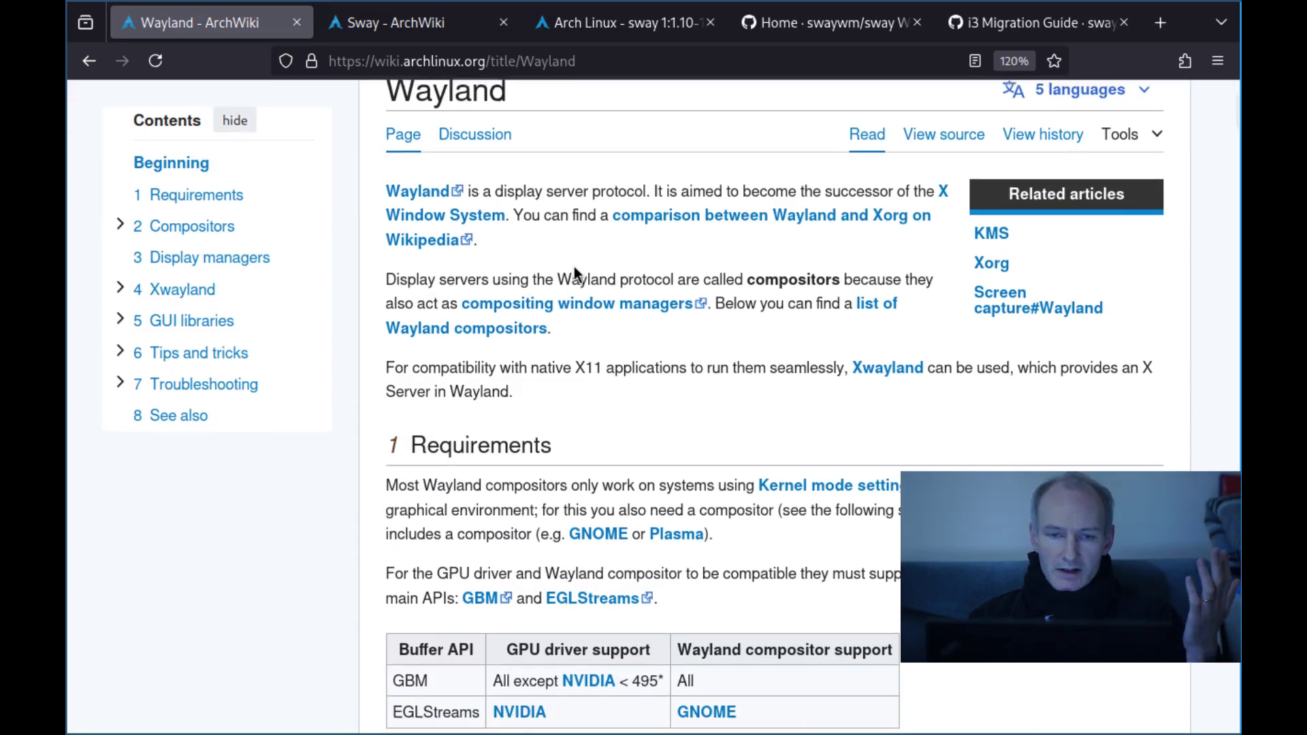
scroll(574, 273, down, 1)
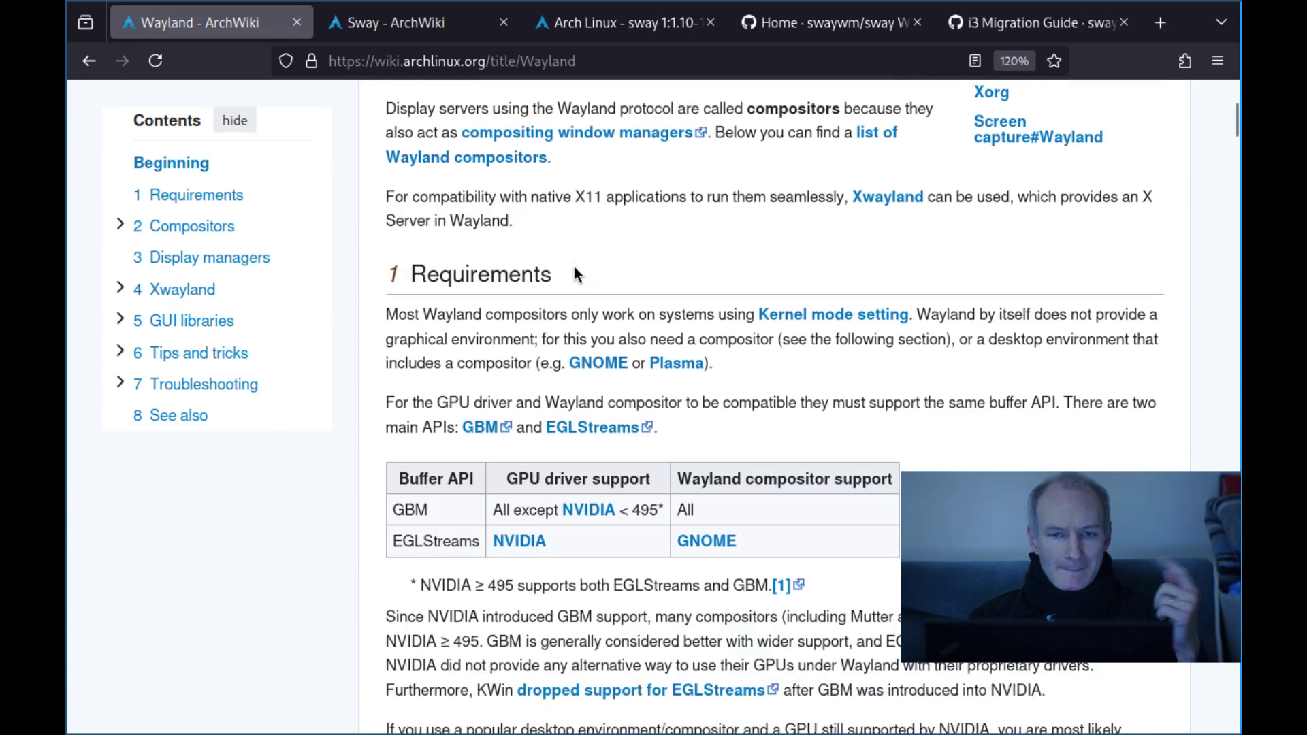
scroll(574, 273, up, 1)
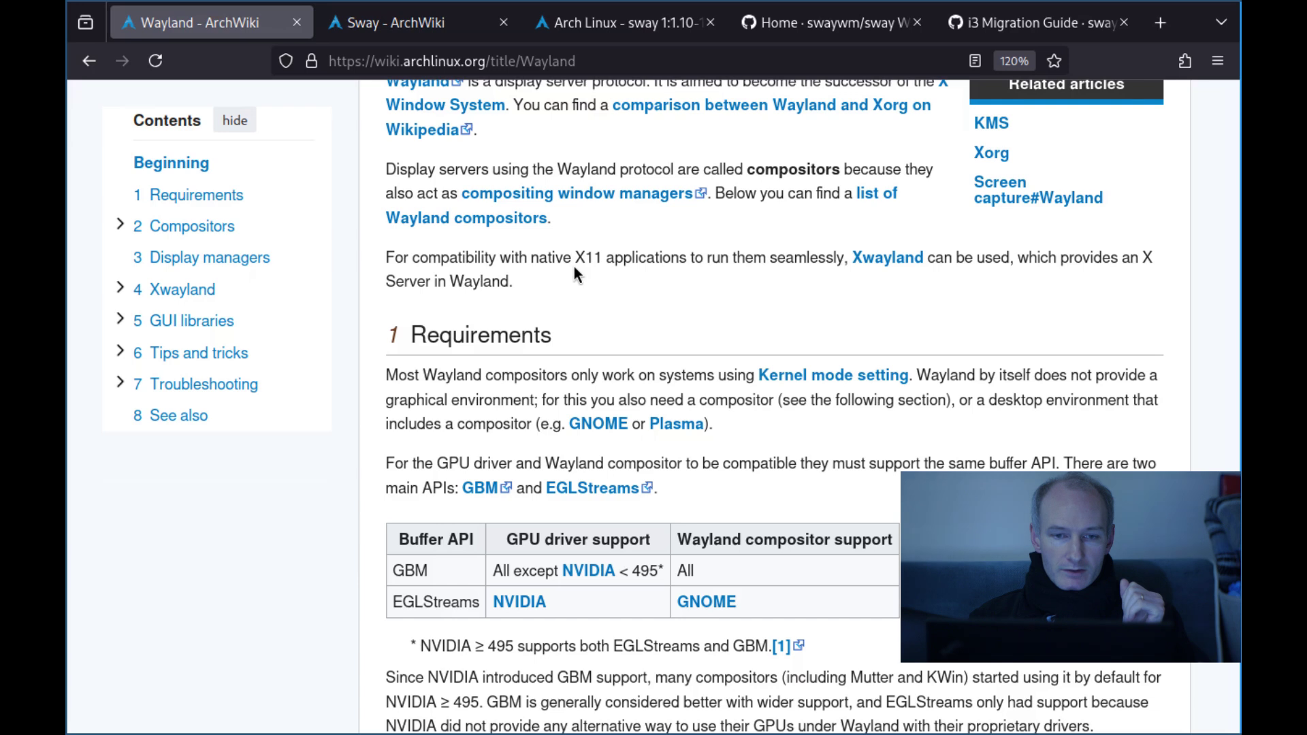
scroll(574, 272, down, 2)
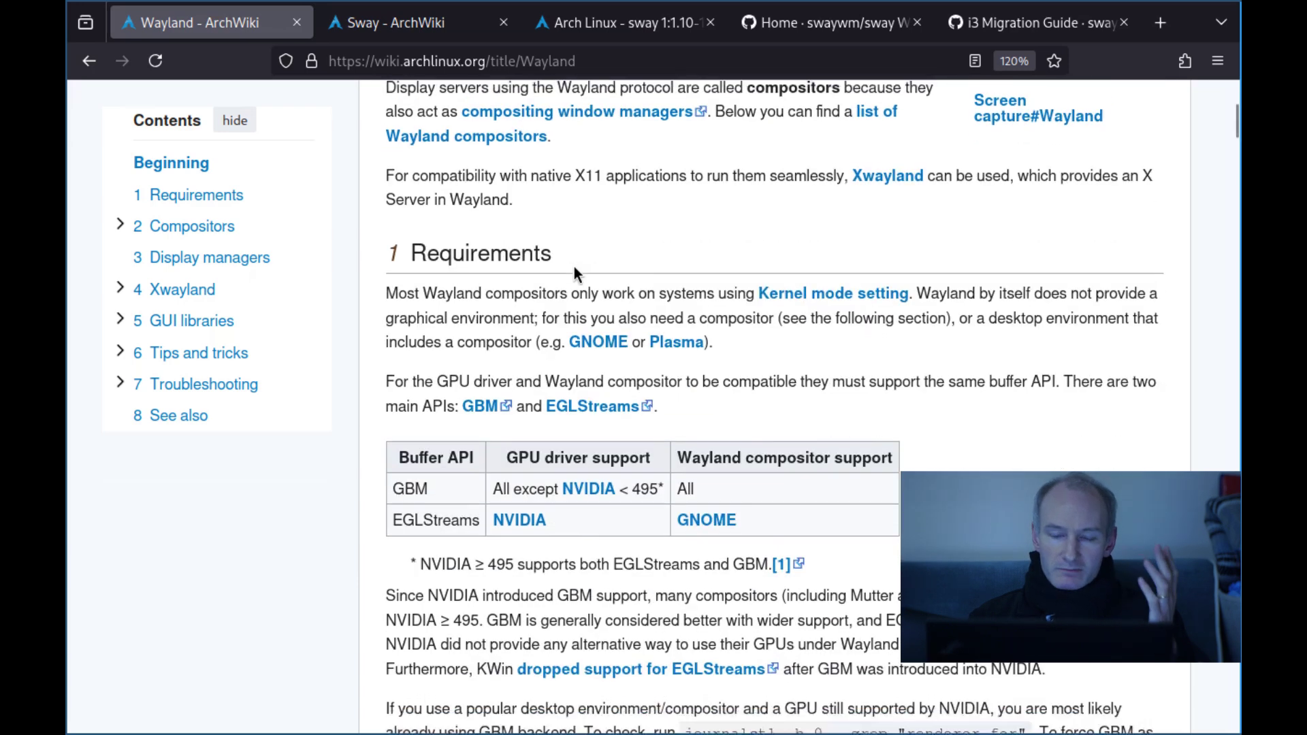
scroll(574, 272, down, 1)
scroll(574, 274, down, 1)
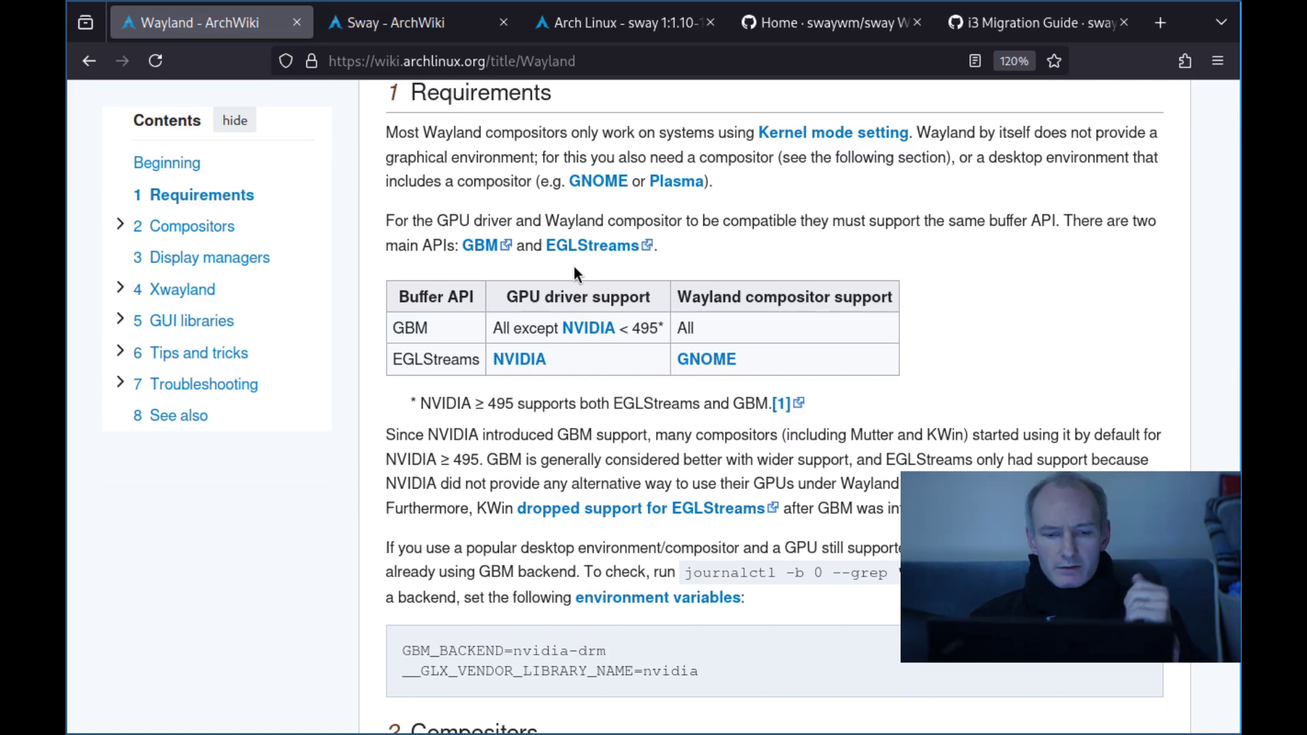
Scroll through the Wayland Compositors list, then close the Wayland tab to reveal the Sway article
scroll(574, 273, down, 4)
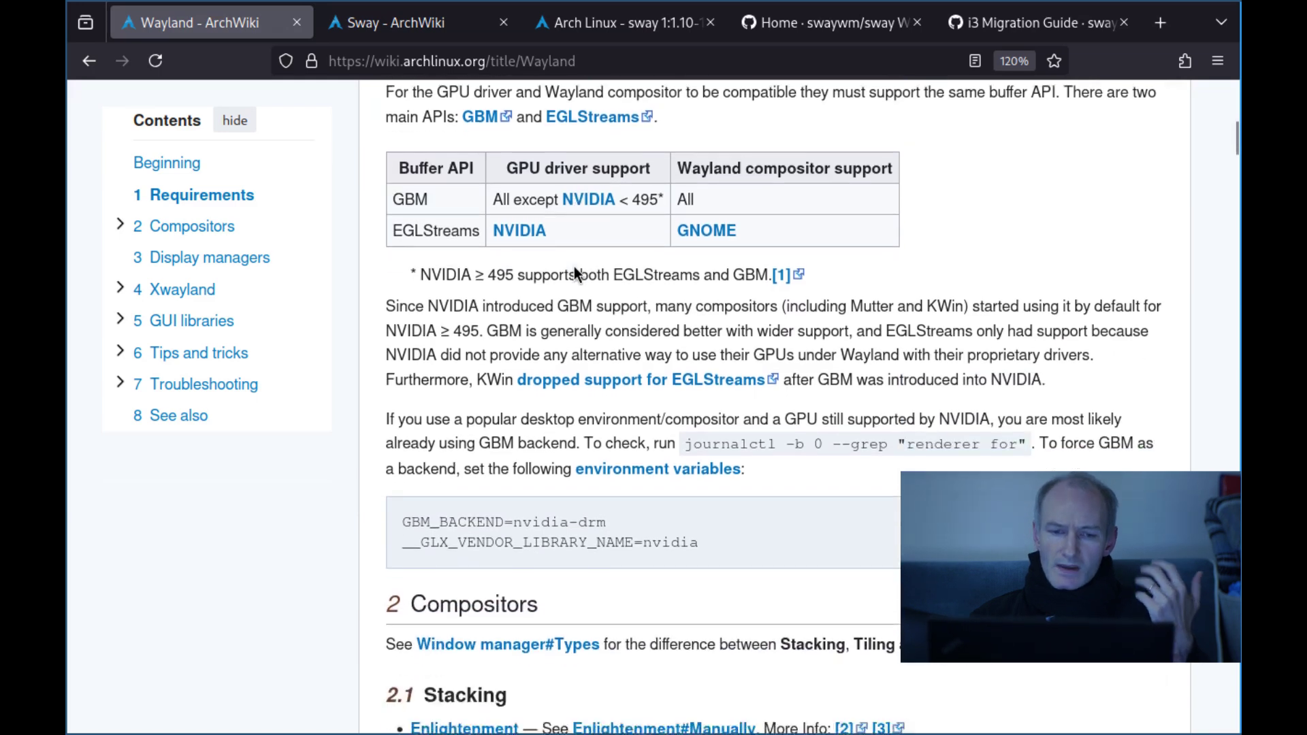
scroll(574, 269, down, 4)
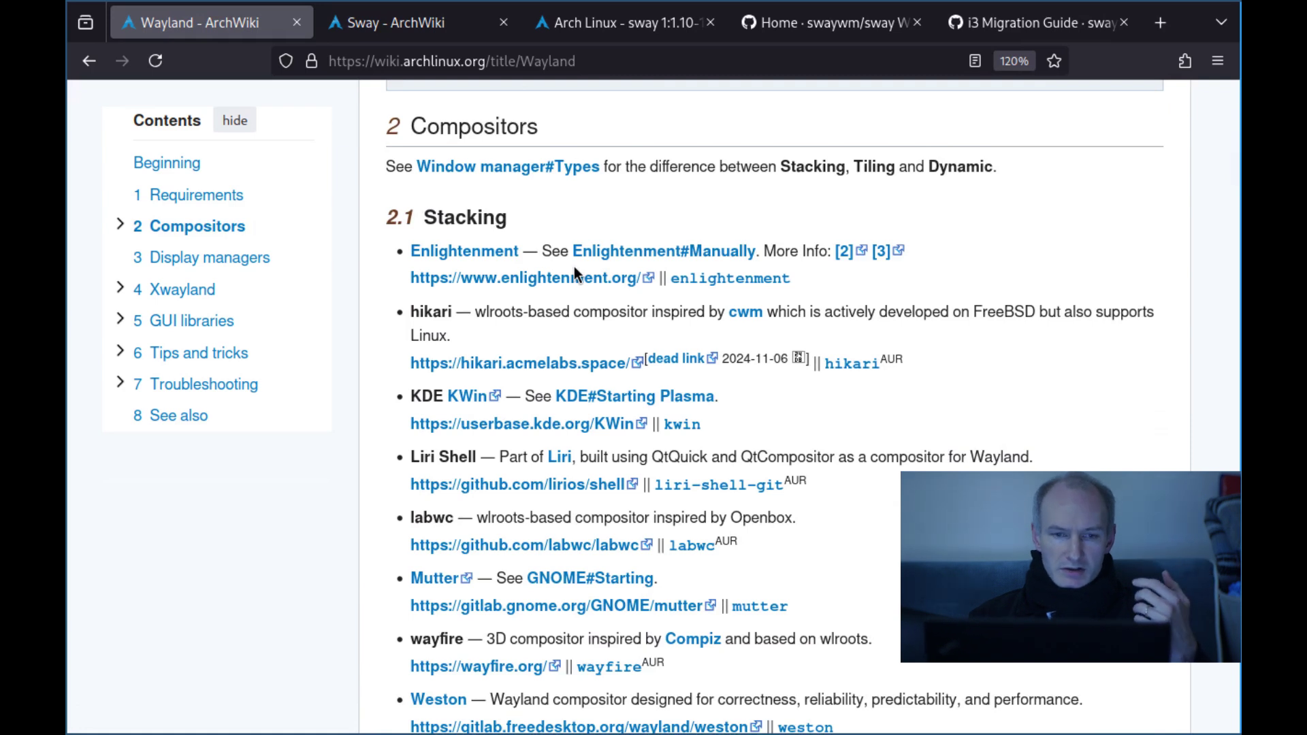
scroll(574, 273, down, 8)
scroll(574, 273, down, 8)
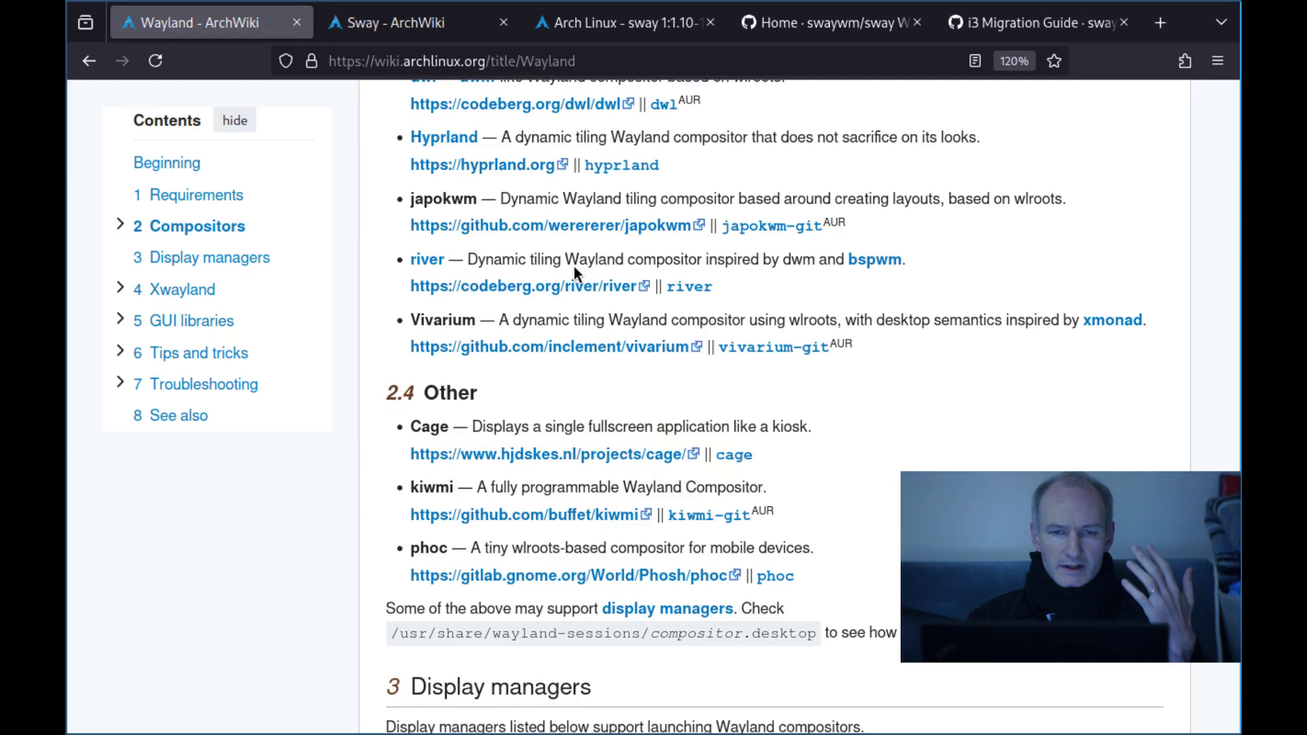
scroll(574, 273, up, 20)
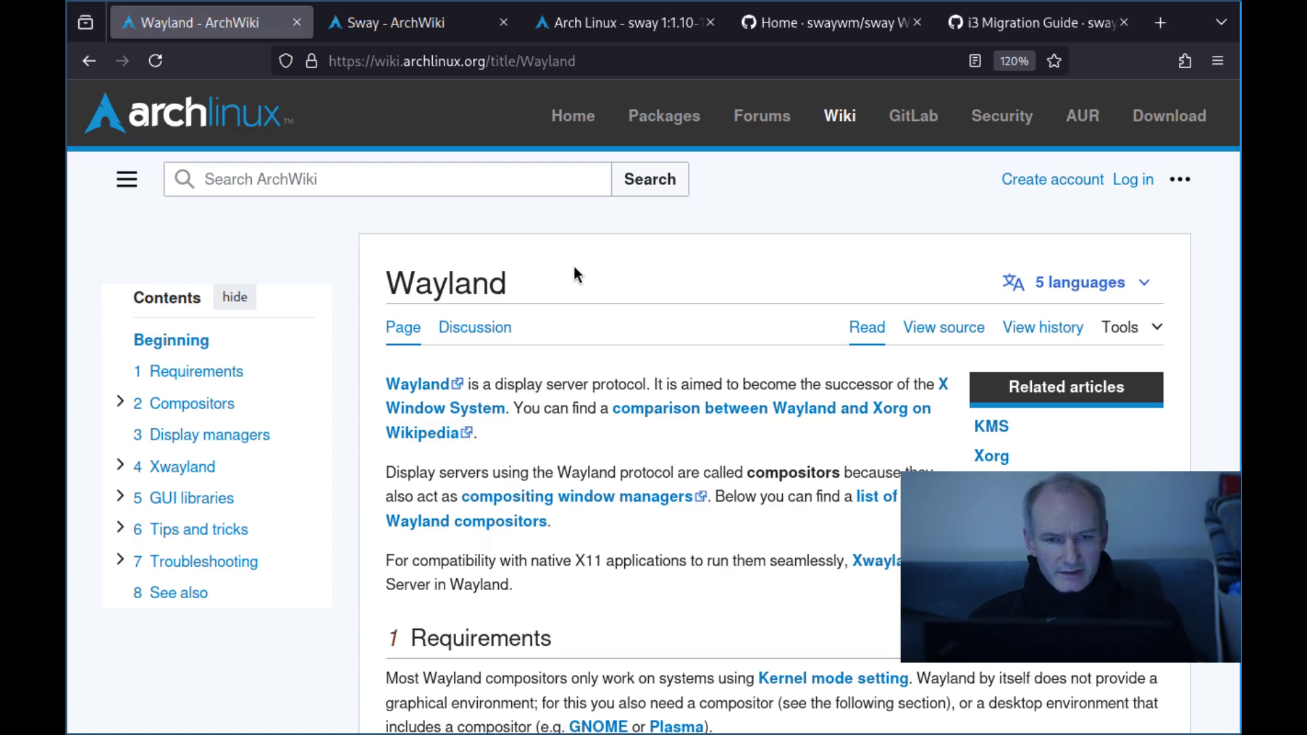
key(ctrl+w)
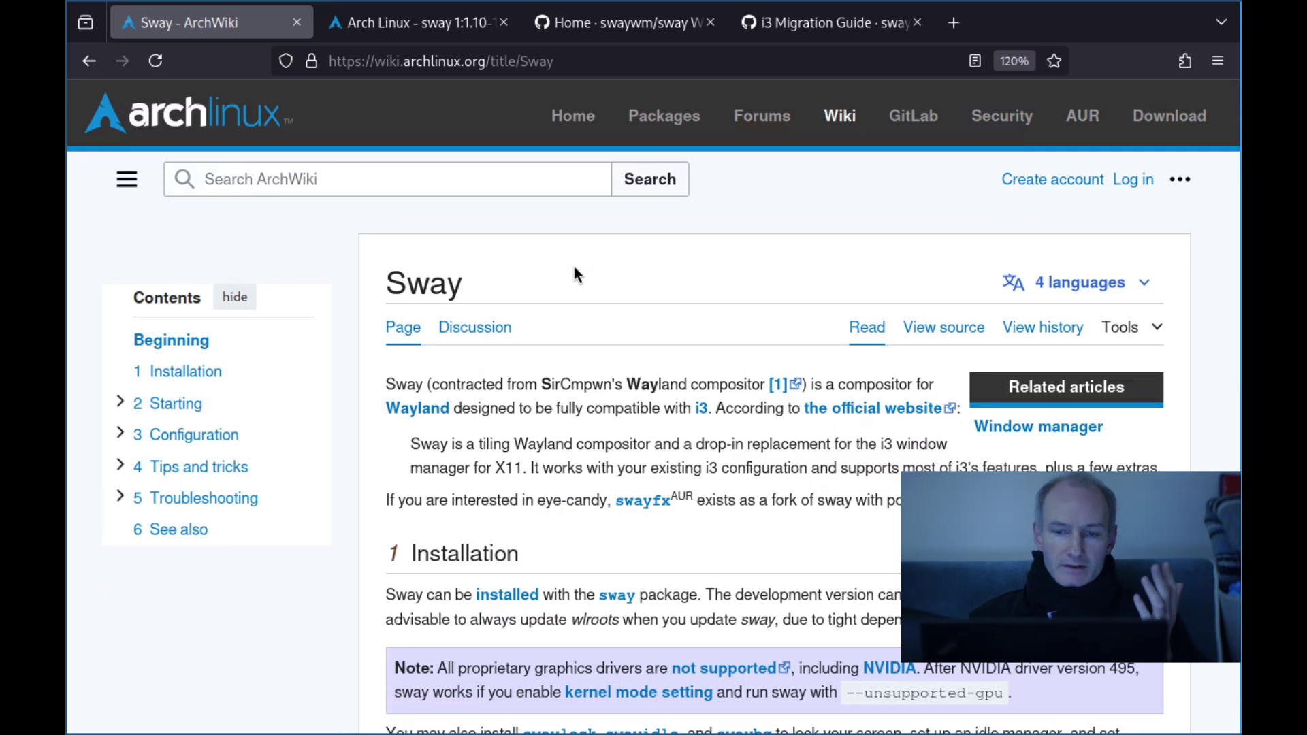
scroll(576, 274, down, 3)
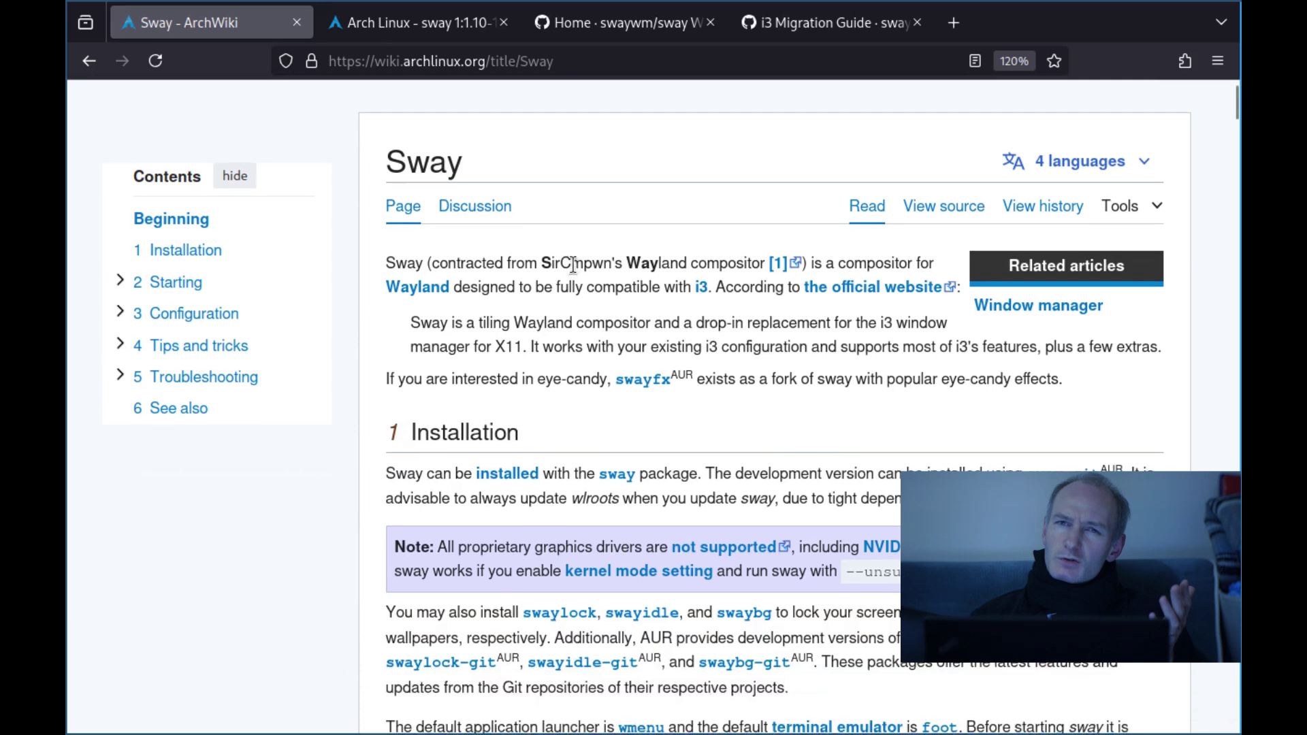
scroll(573, 265, down, 1)
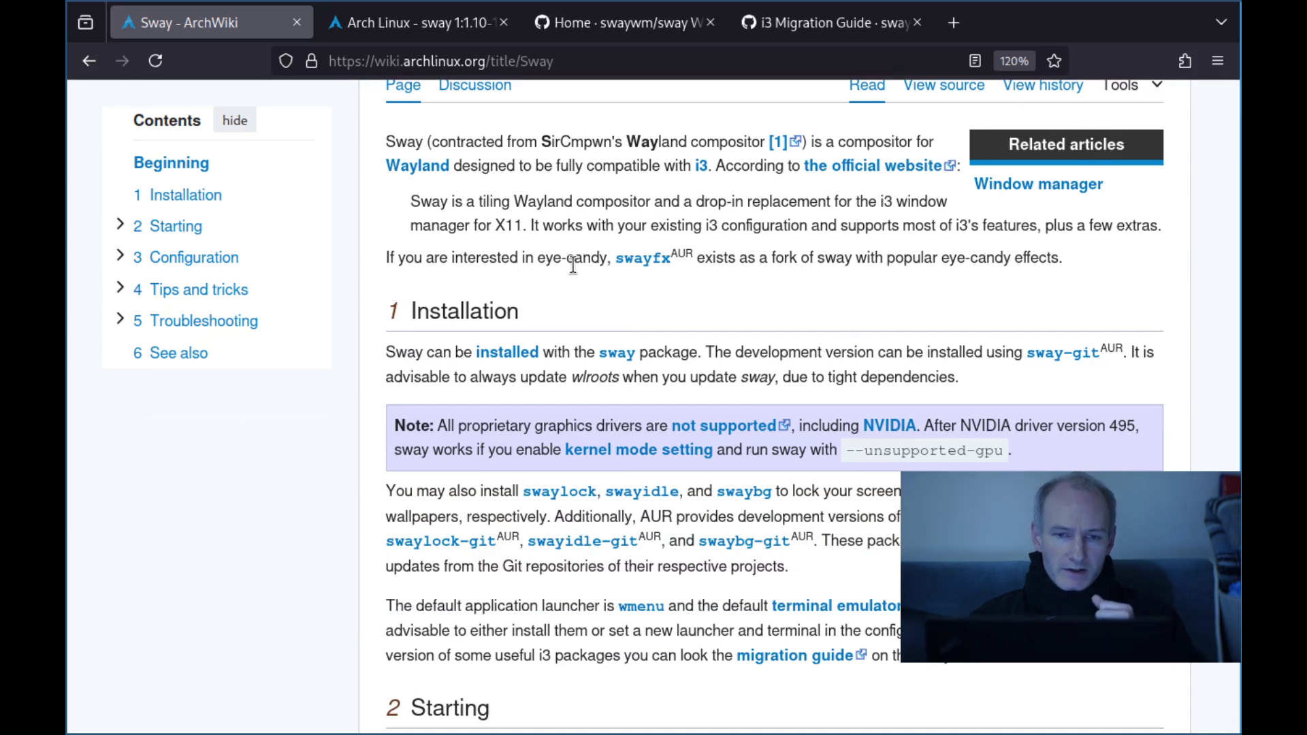
scroll(573, 266, down, 2)
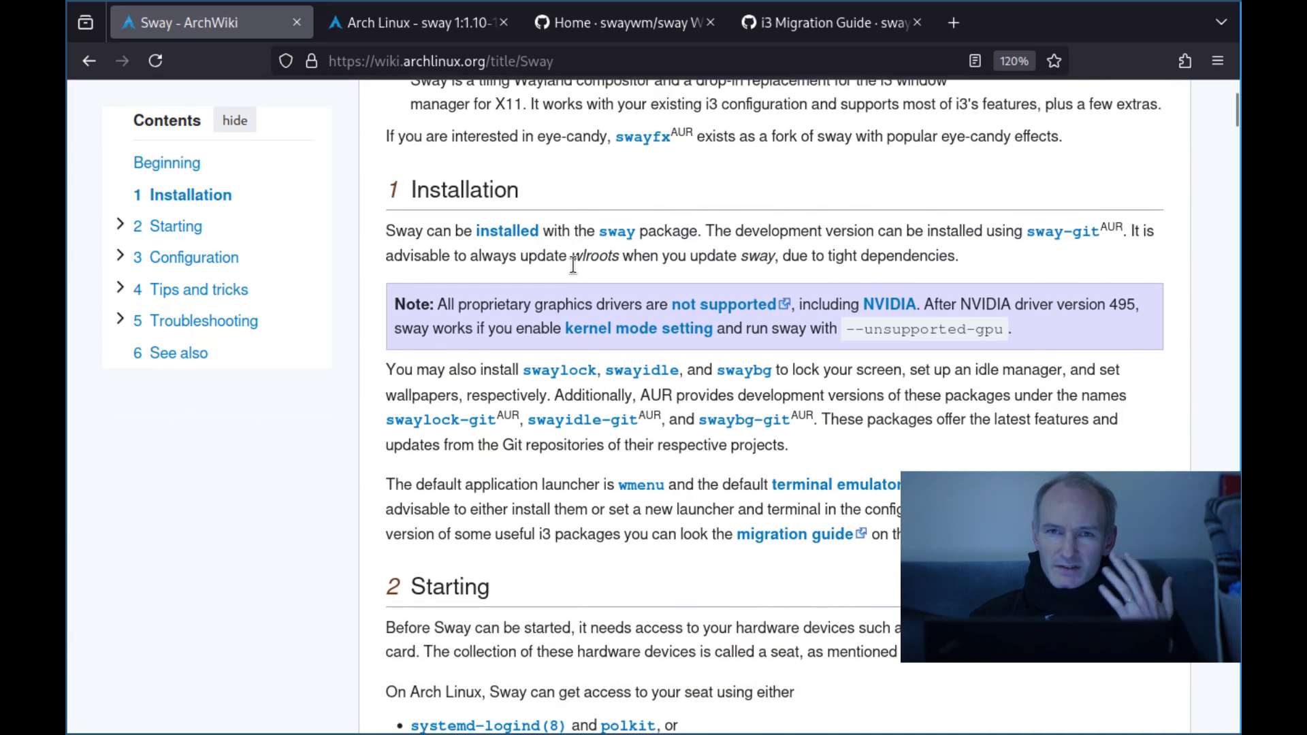
scroll(573, 265, down, 1)
scroll(575, 270, up, 1)
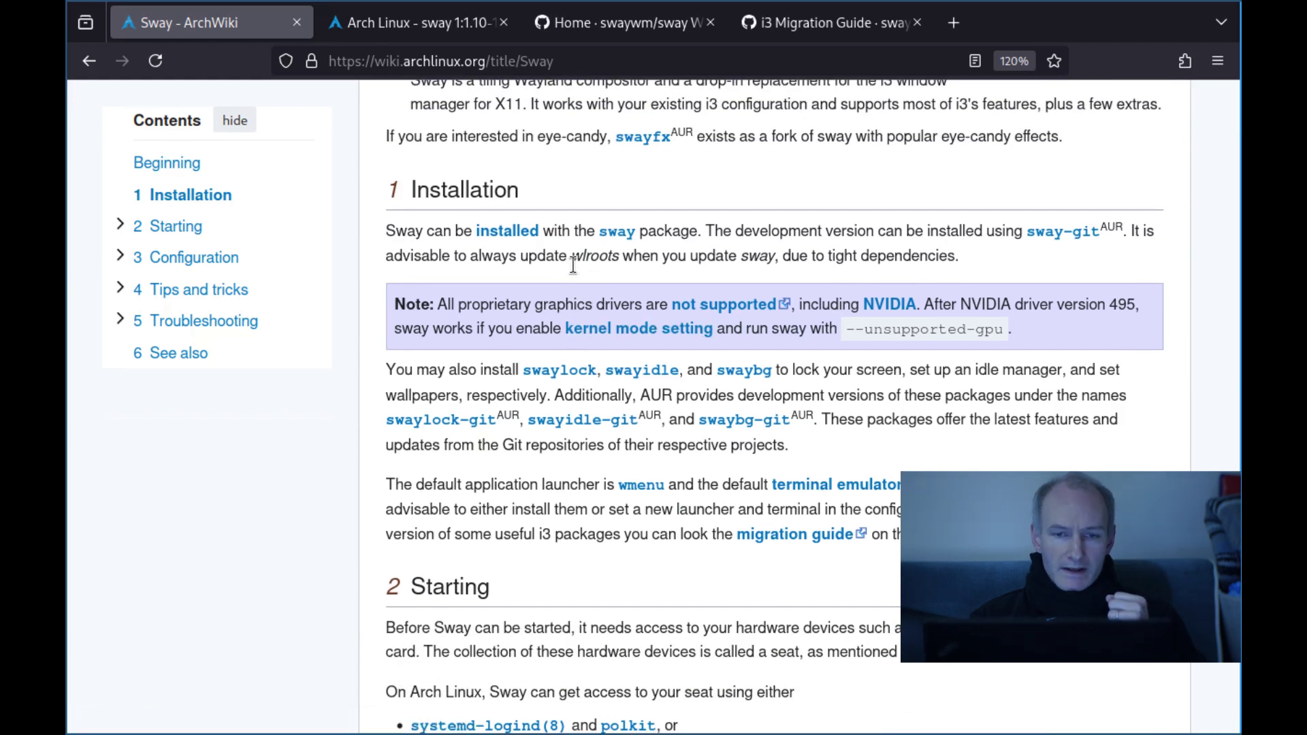
scroll(573, 266, down, 1)
scroll(573, 265, up, 1)
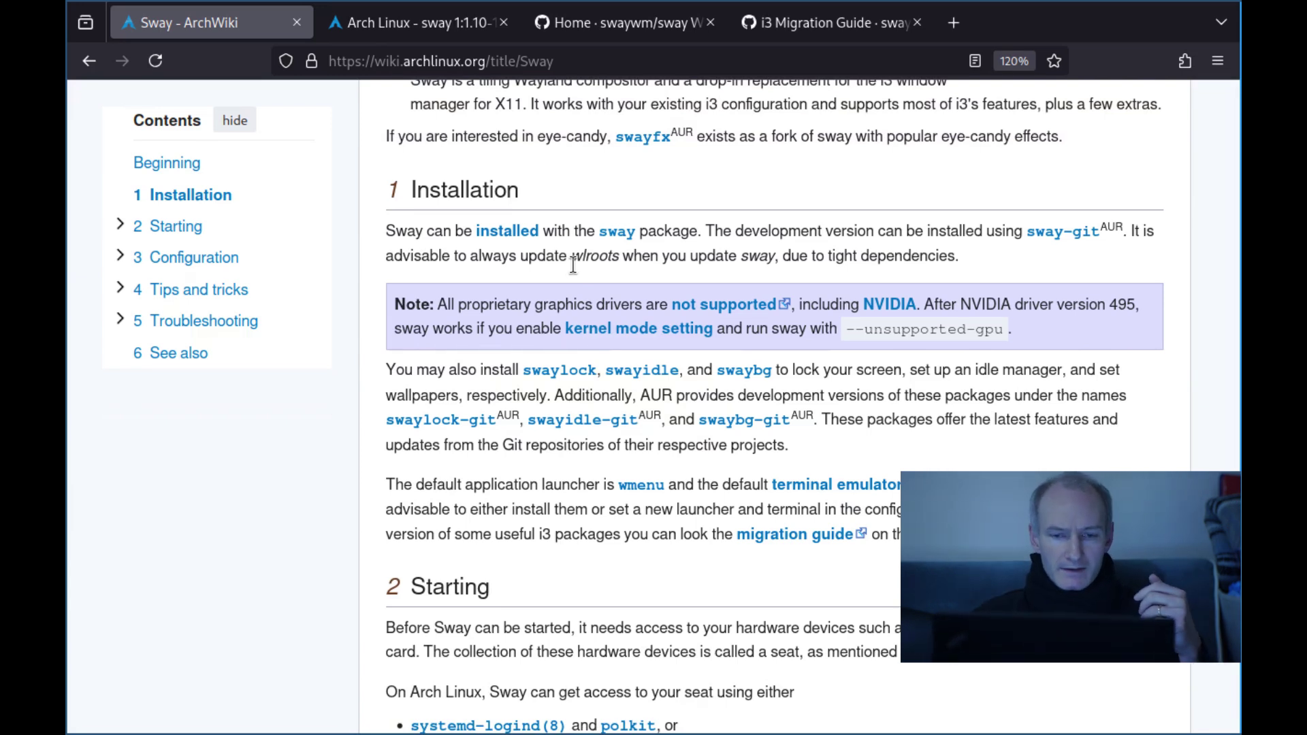
scroll(573, 264, down, 1)
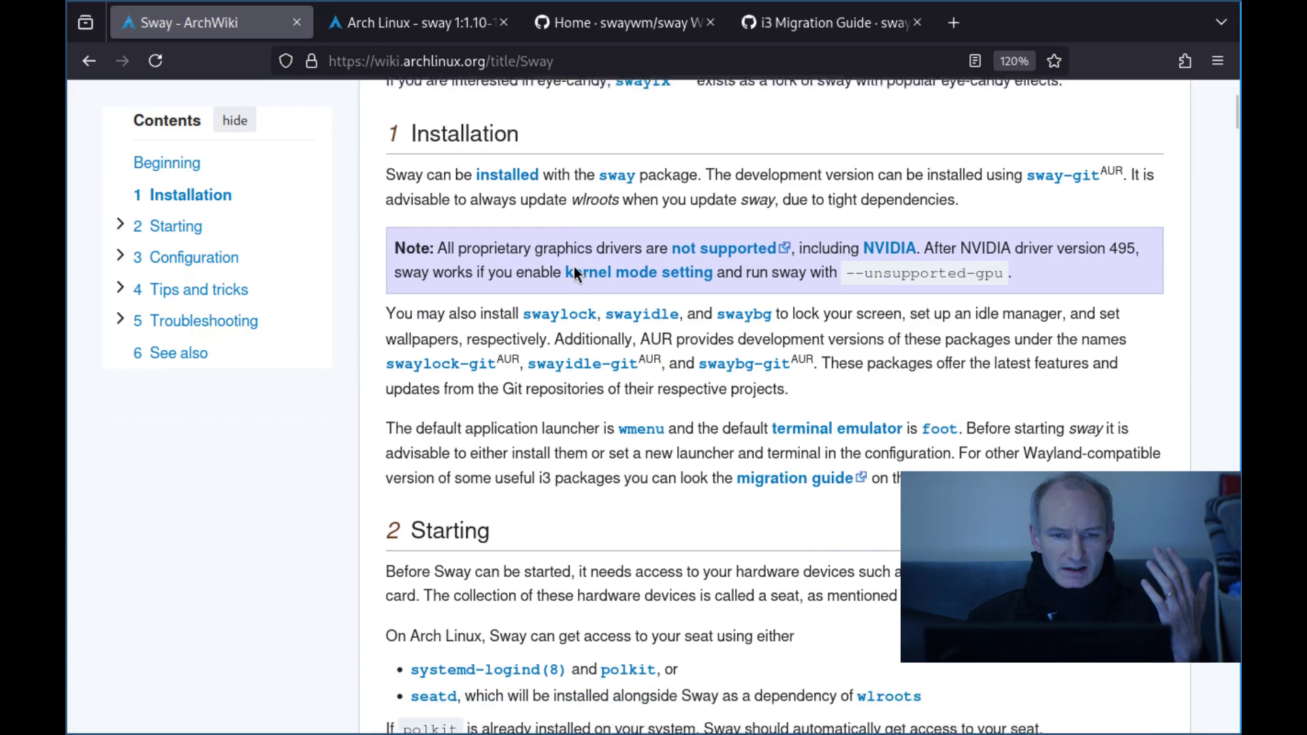
scroll(573, 264, down, 1)
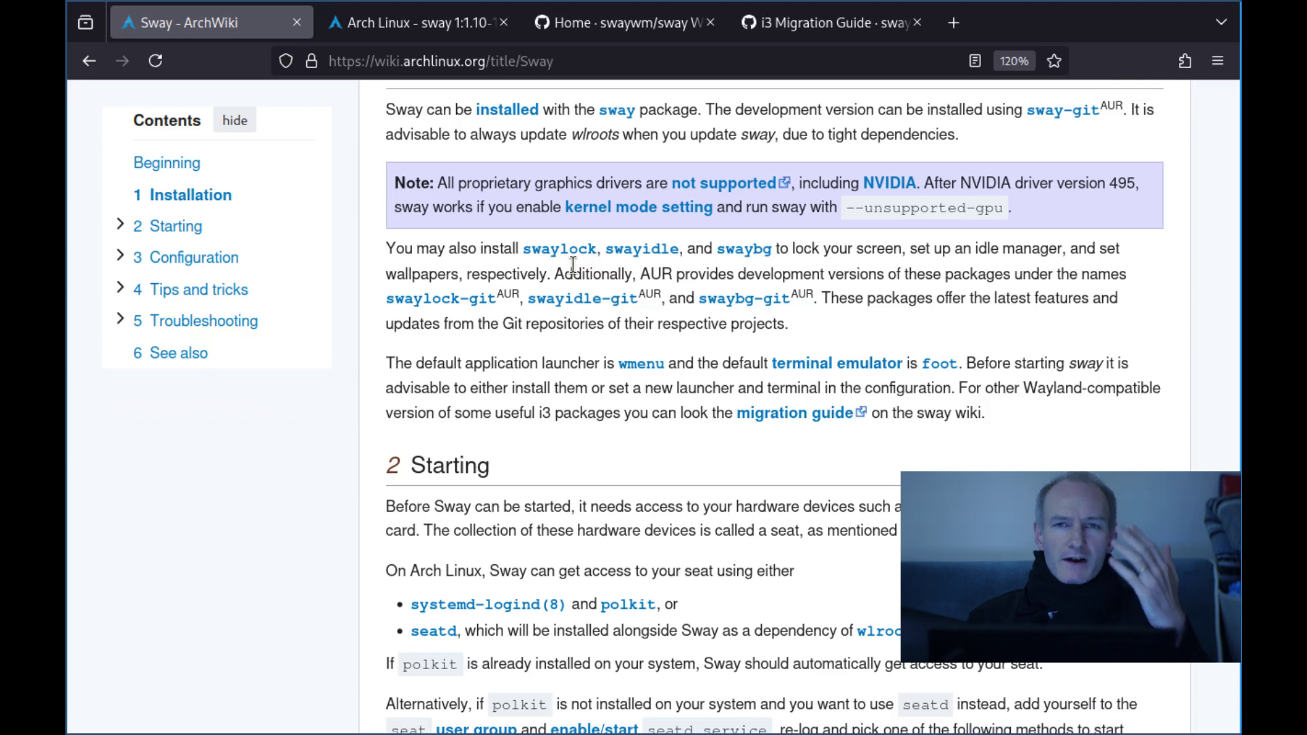
scroll(573, 264, down, 1)
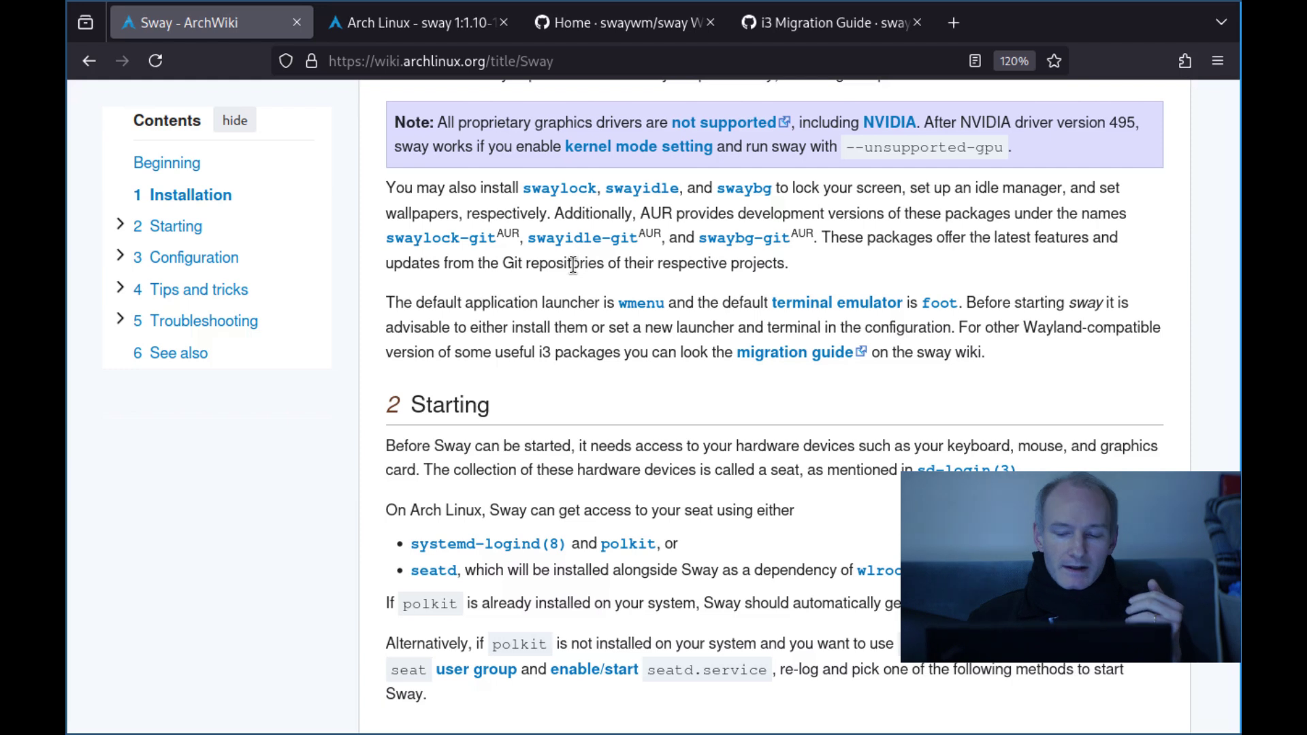
scroll(574, 264, up, 1)
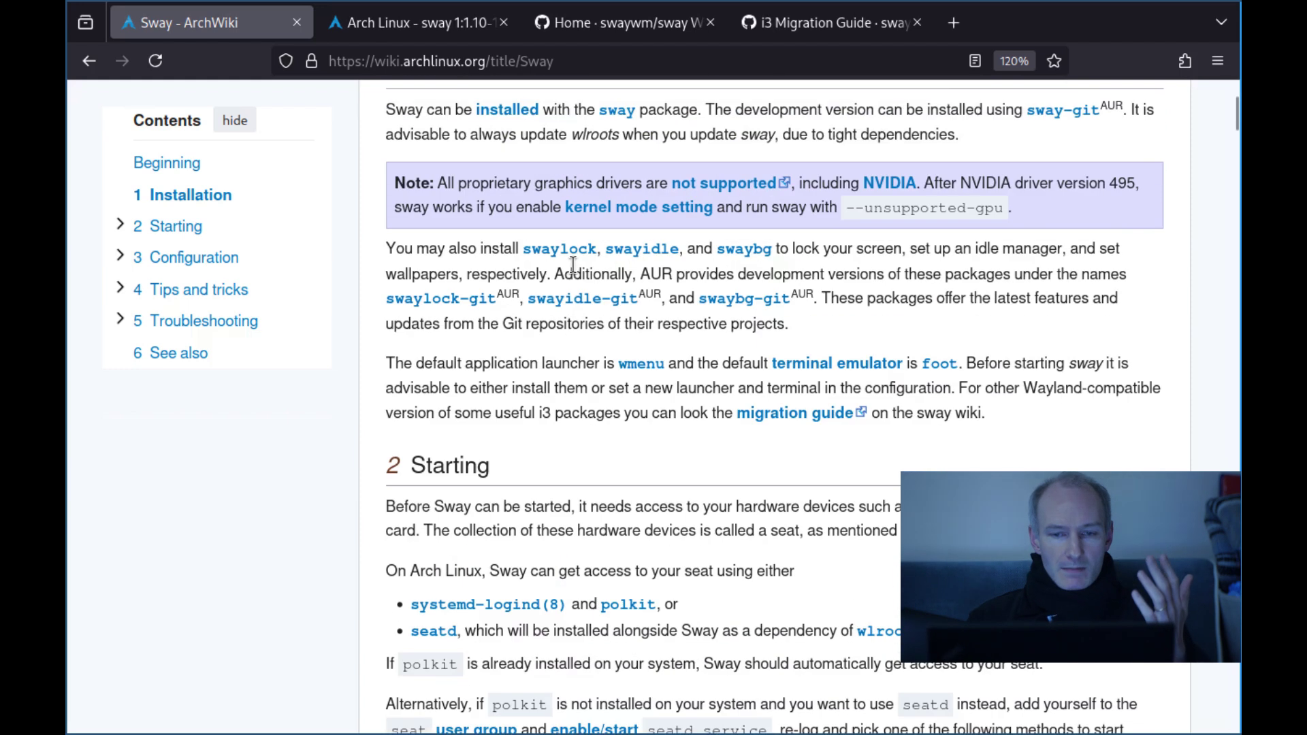
scroll(573, 264, down, 2)
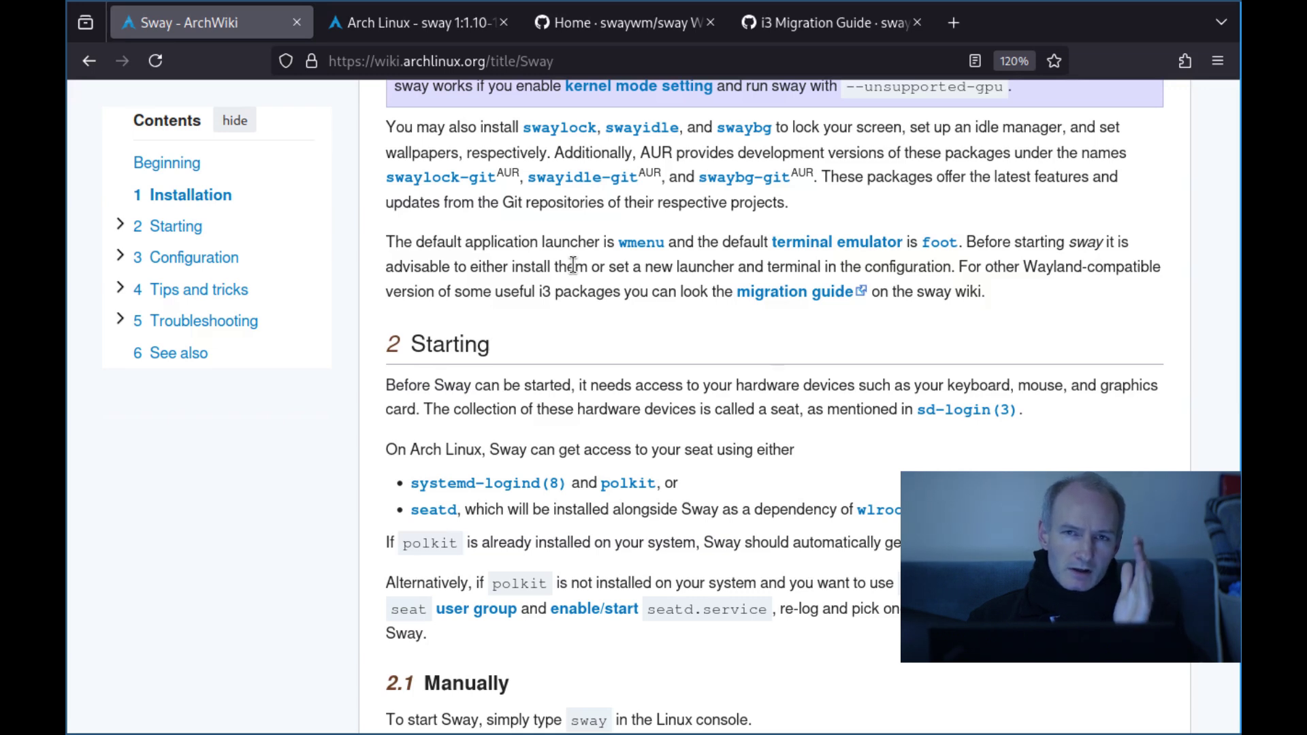
scroll(573, 265, down, 1)
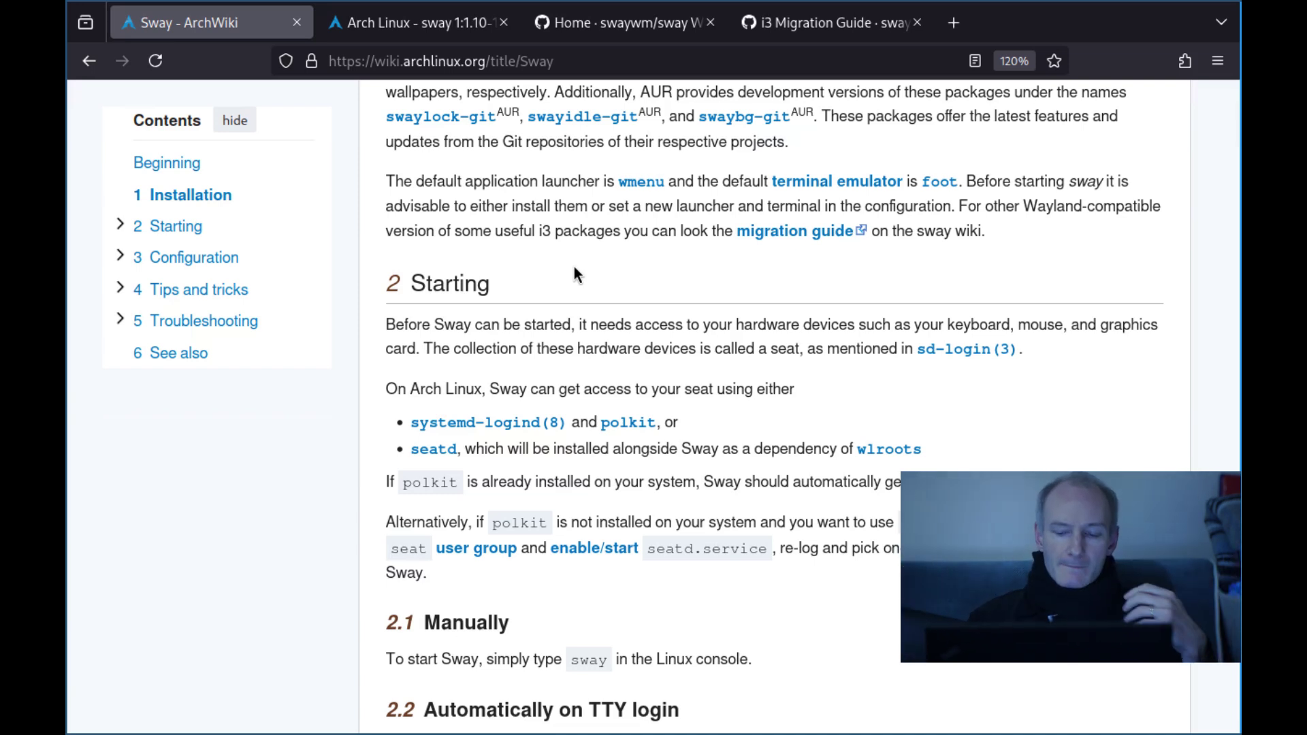
scroll(574, 274, down, 6)
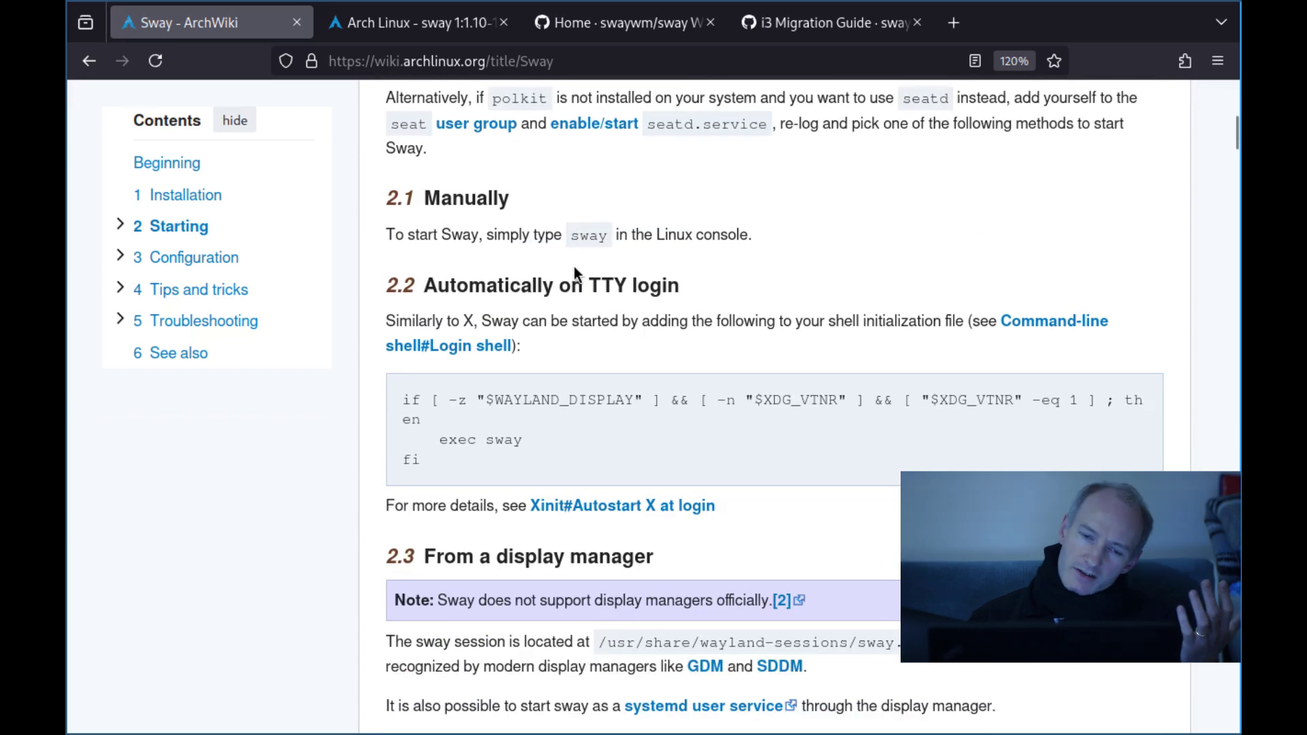
scroll(574, 264, down, 1)
scroll(574, 264, up, 1)
scroll(574, 266, up, 3)
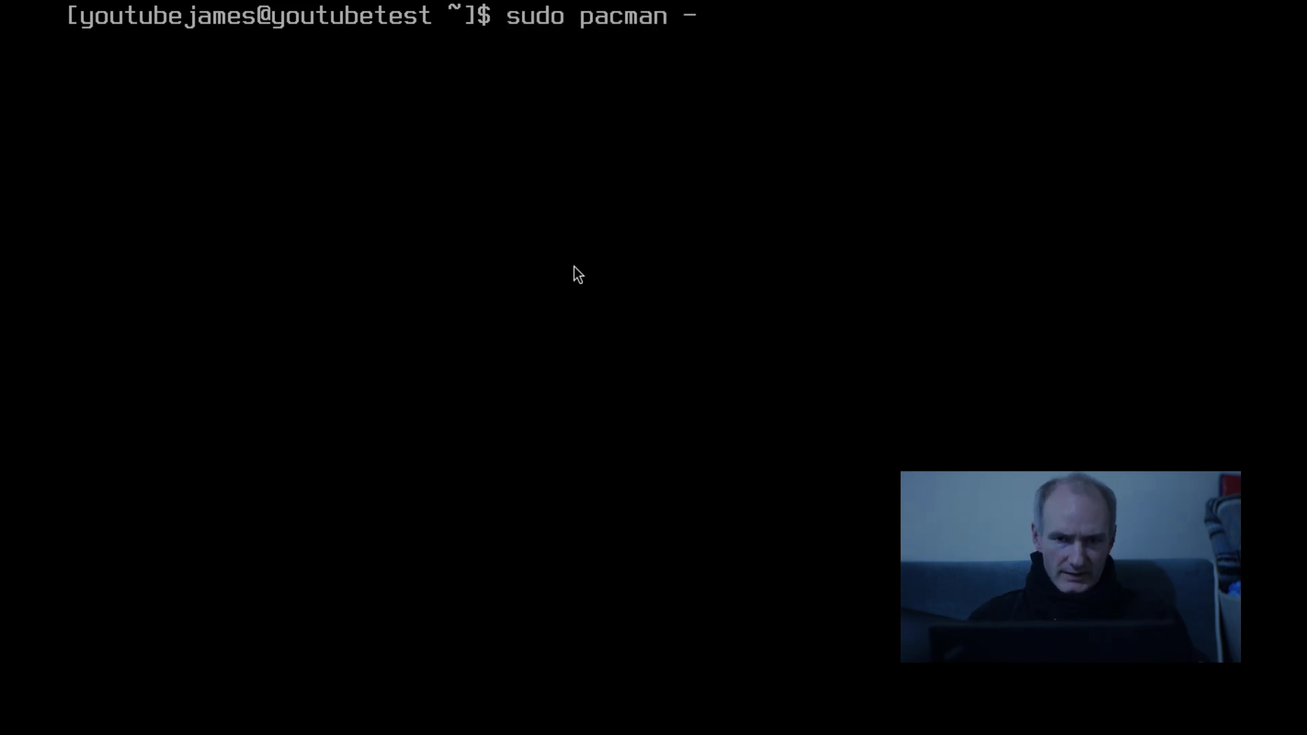
Run sudo pacman -Syu with the sudo password; it reports nothing to do
text(Syu)
key(Return)
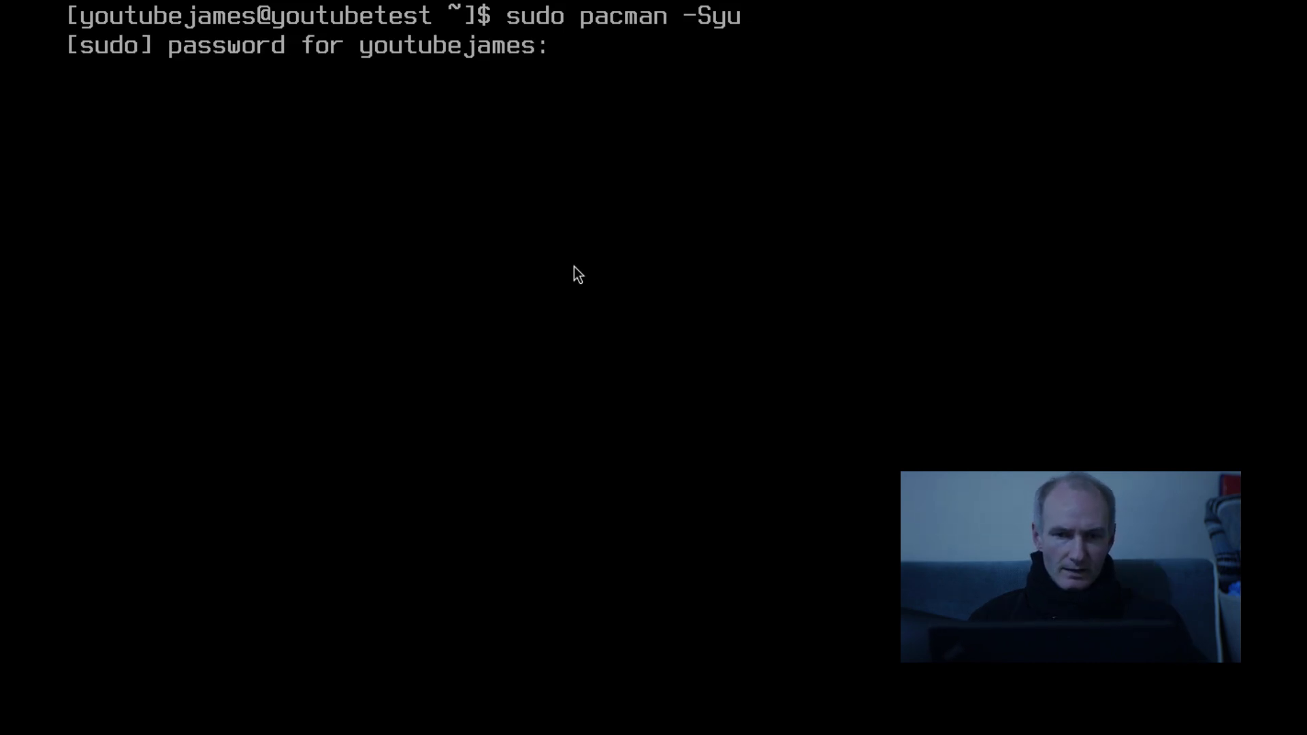
key(Return)
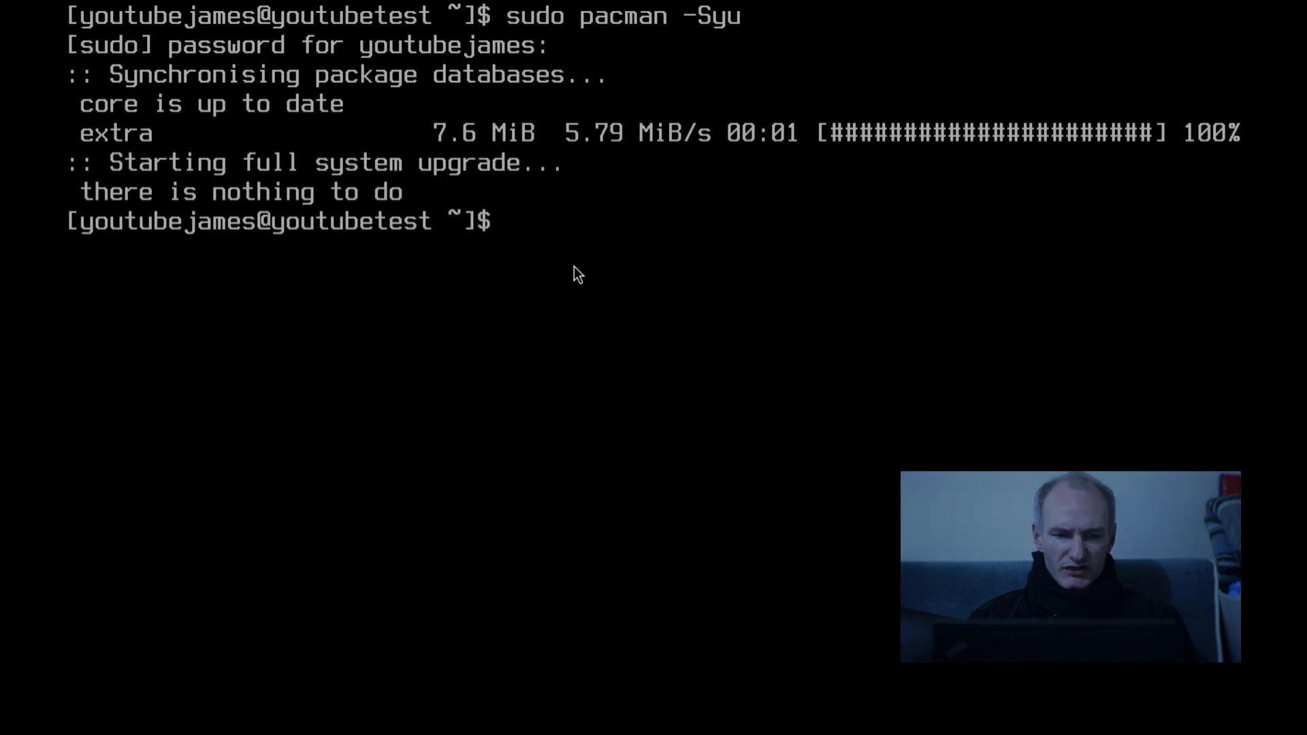
Begin typing a pacman -Ss search, then switch over to the Firefox window
text(s)
key(BackSpace)
text(pacman  )
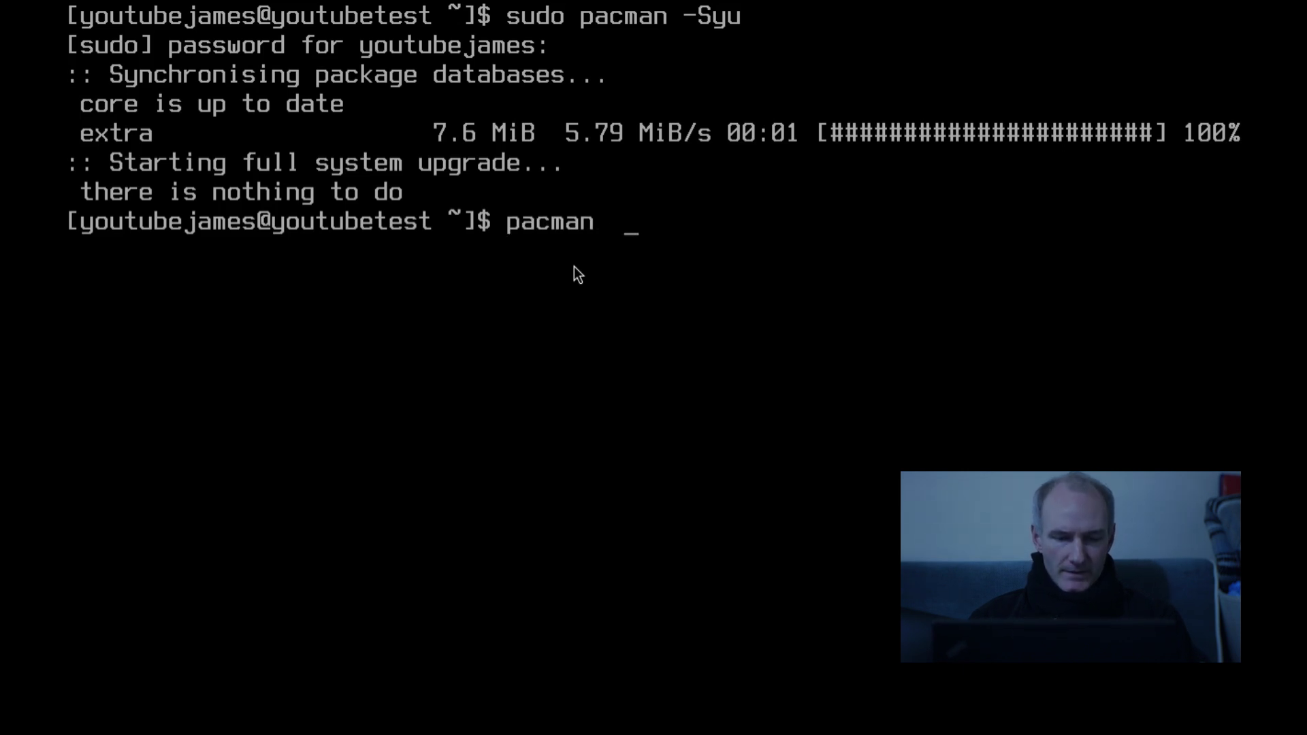
text(-Ss)
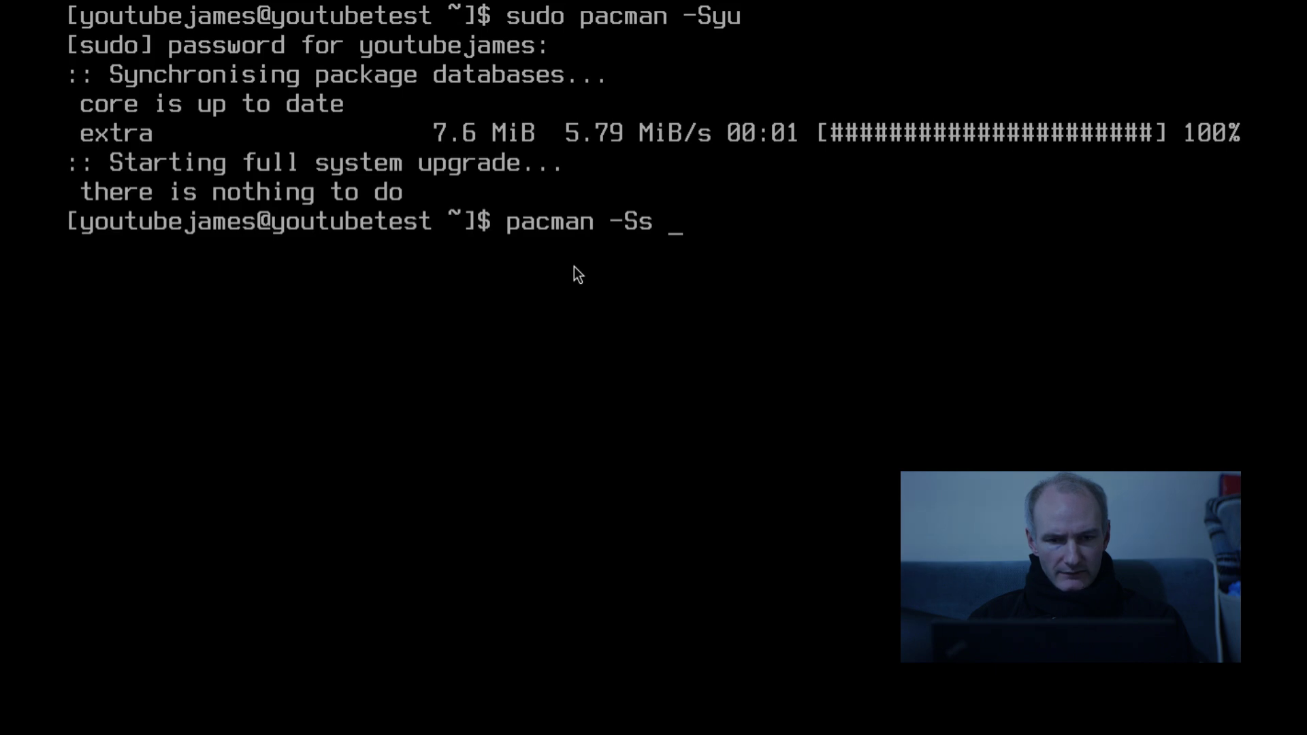
key(super+2)
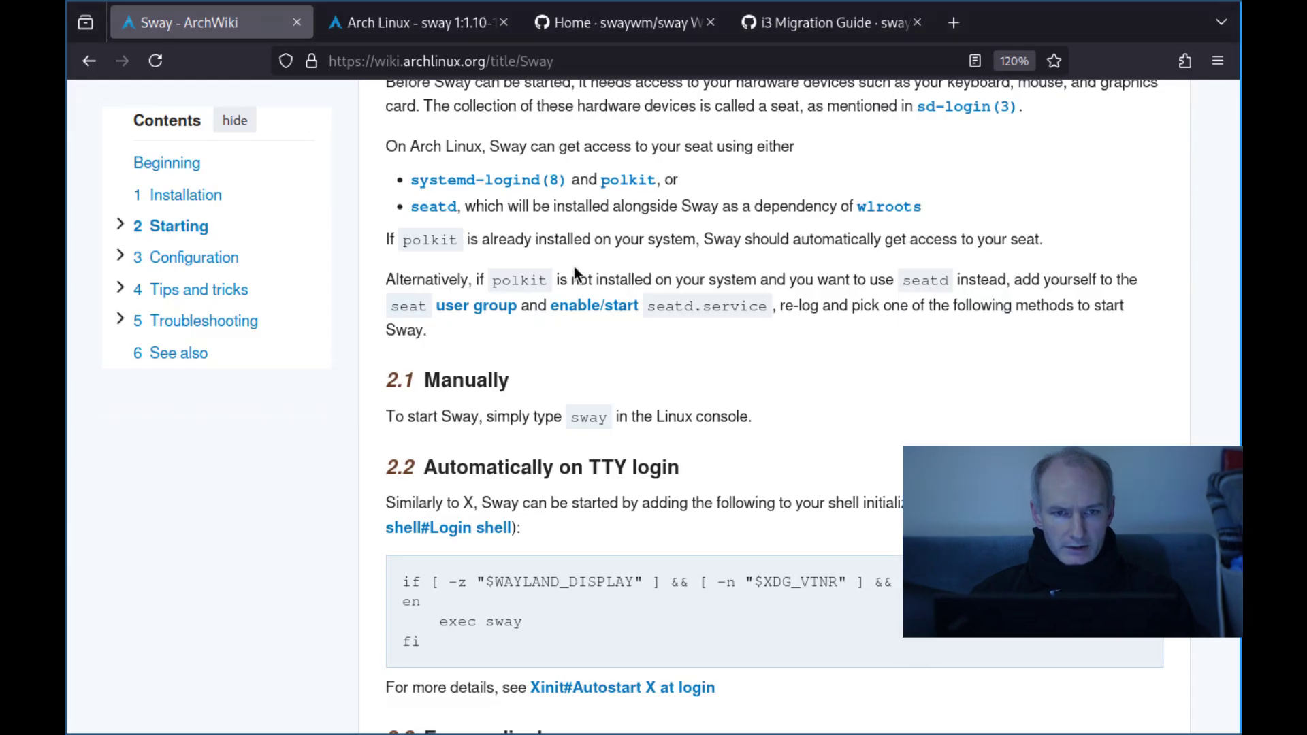
Show the sway 1:1.10-1 package page and zoom it in for reading
click(350, 20)
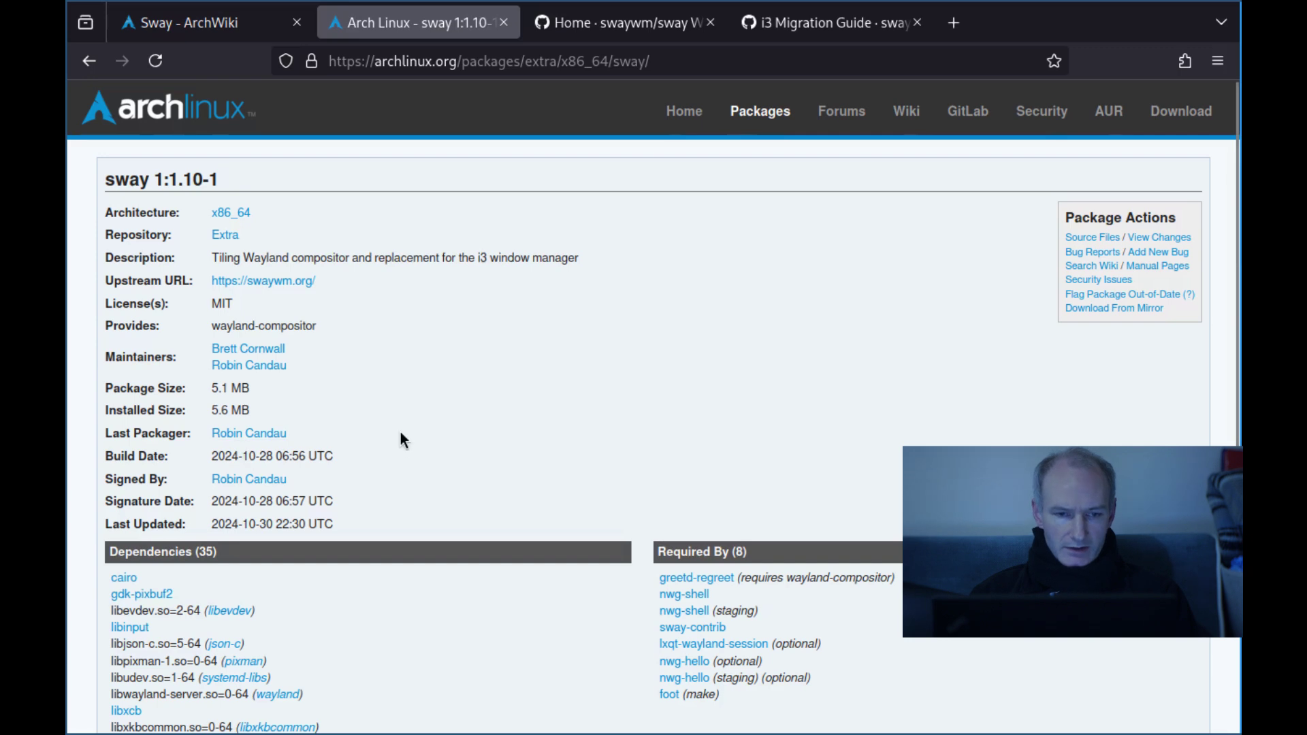
key(ctrl+plus)
key(ctrl+plus)
key(ctrl+plus)
key(ctrl+plus)
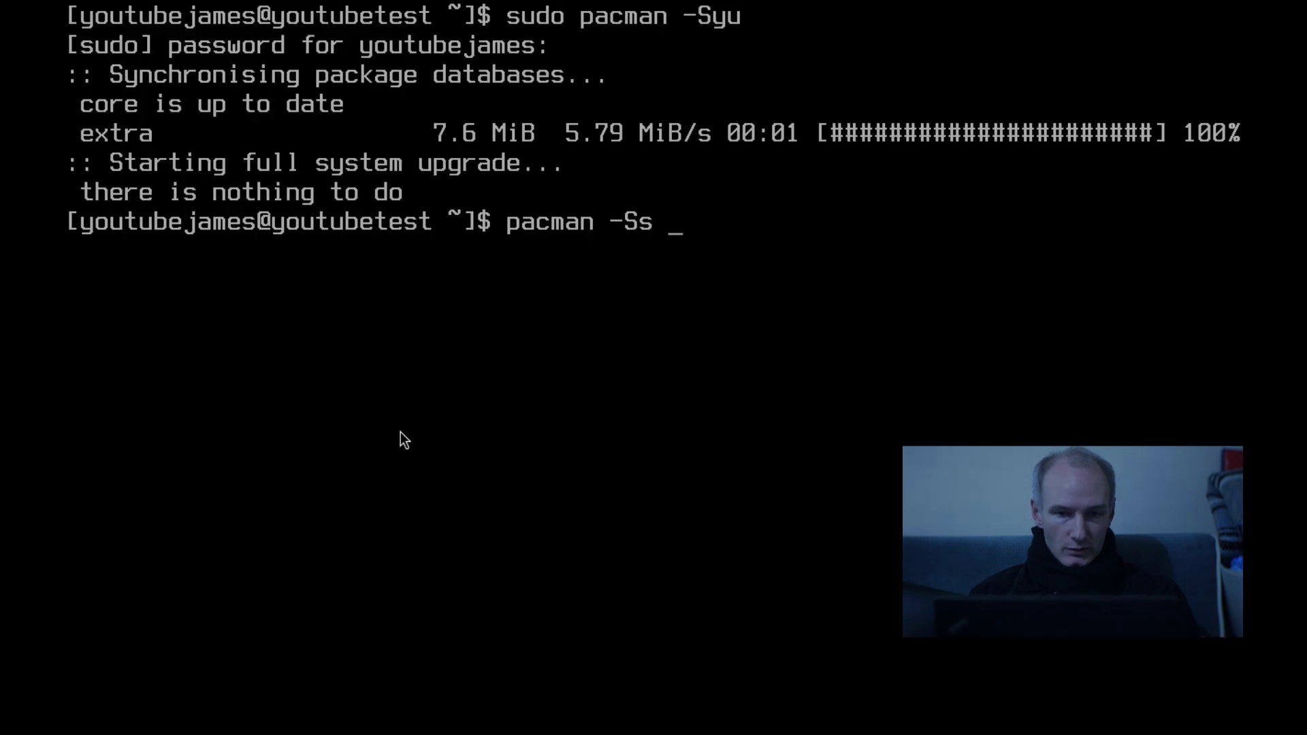
Search the repositories with pacman -Ss sway
text(sw)
key(BackSpace)
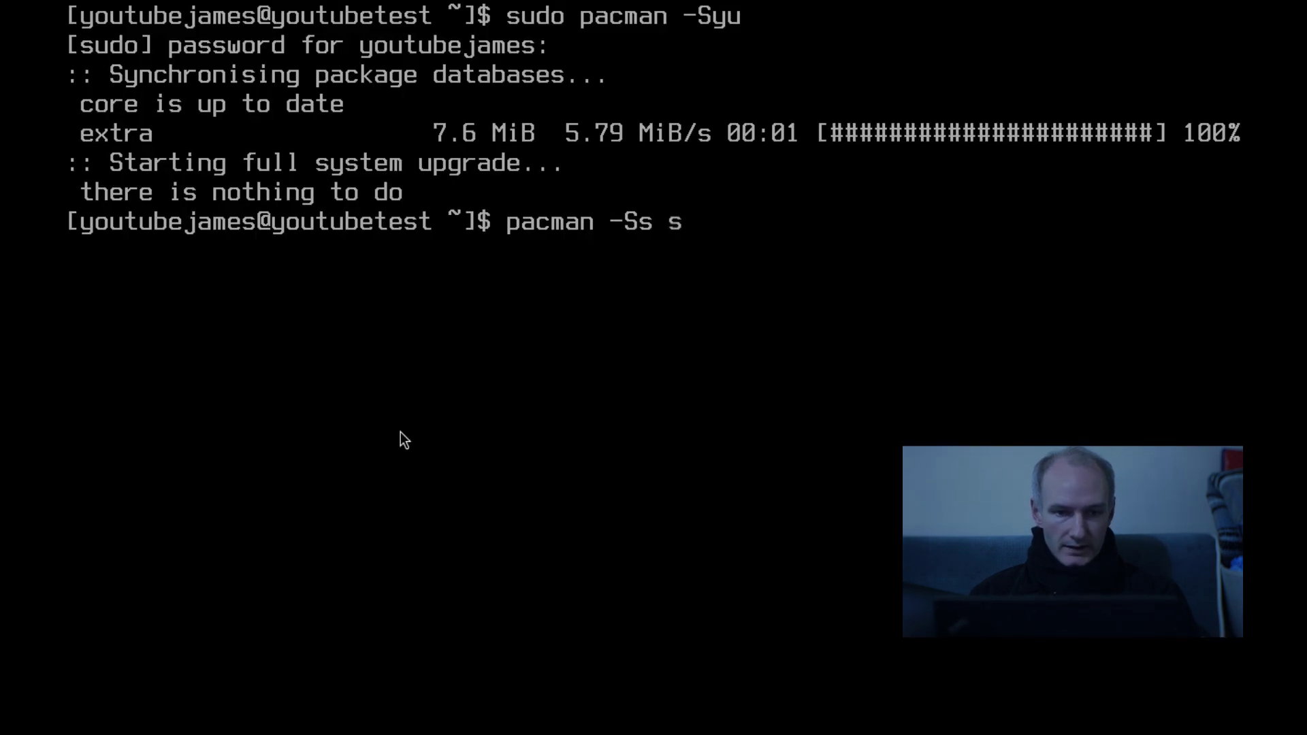
text(way)
key(Return)
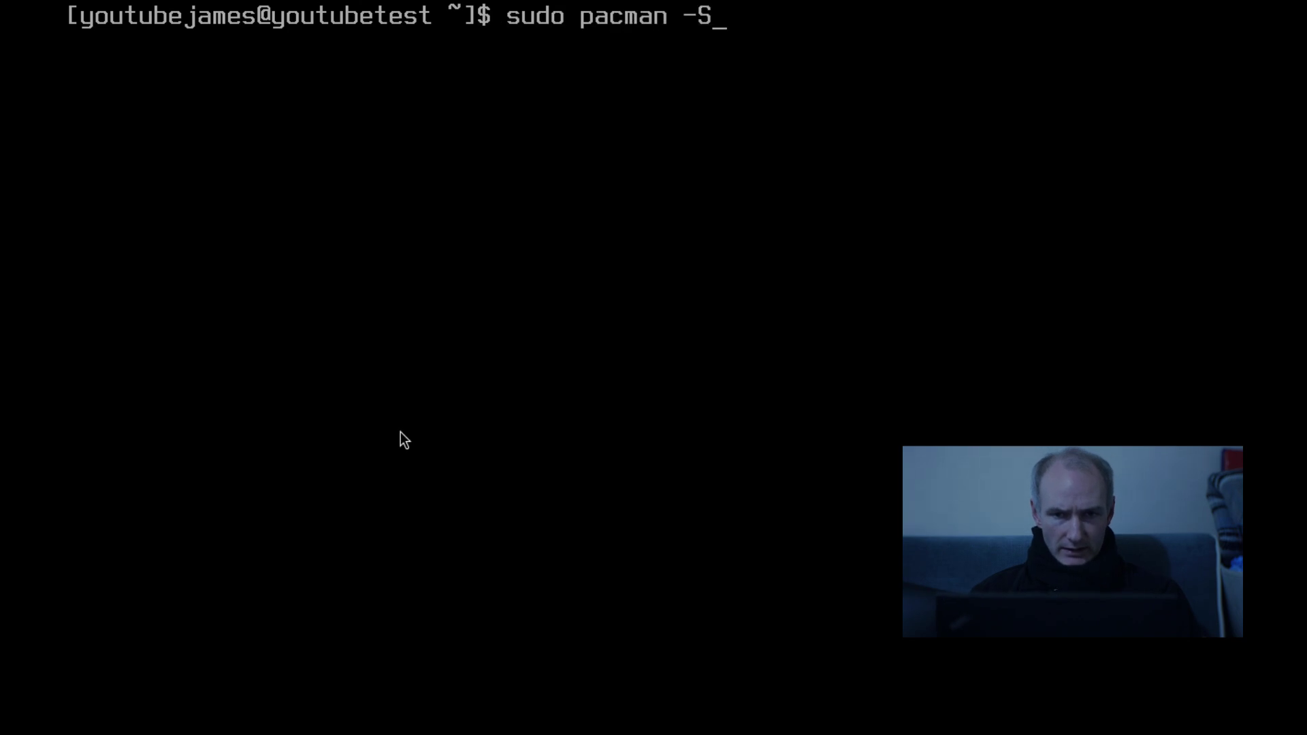
Install sway and its six dependencies with sudo pacman -S sway, answering Y, then launch sway
text(sway)
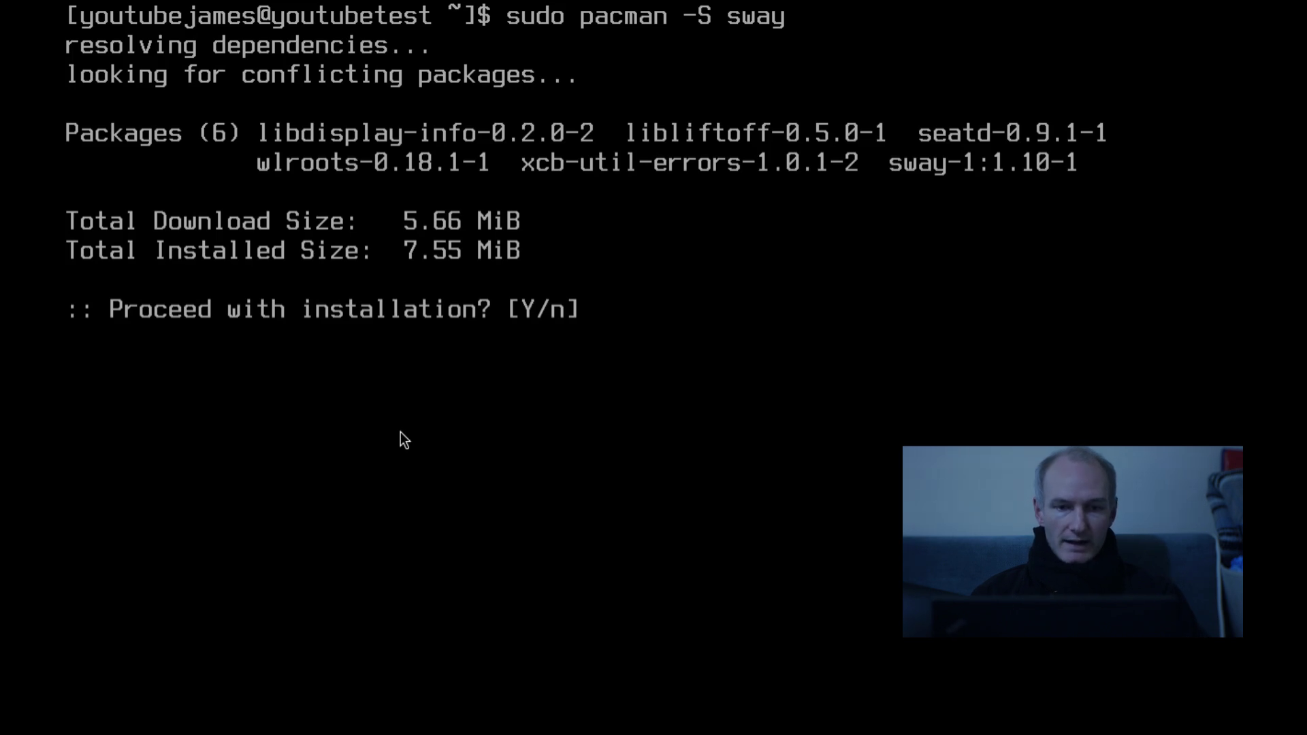
text(Y)
key(Return)
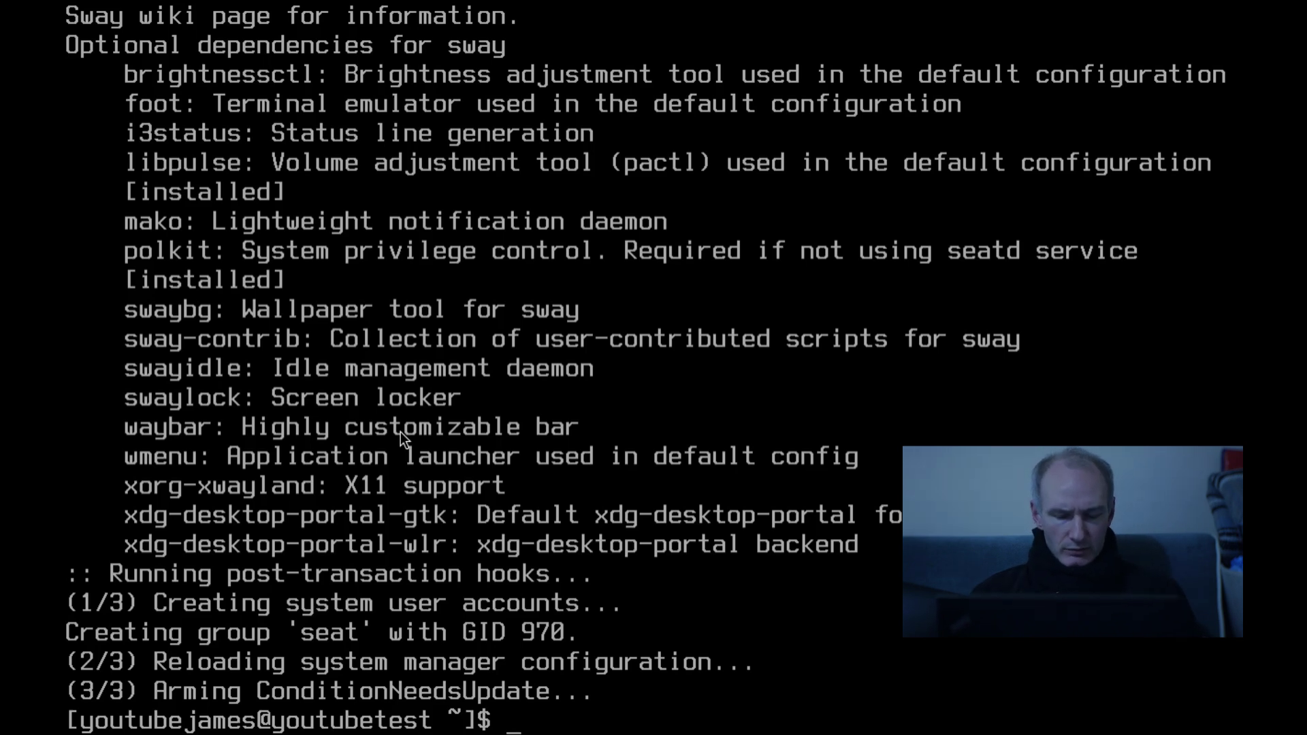
text(sway)
key(Return)
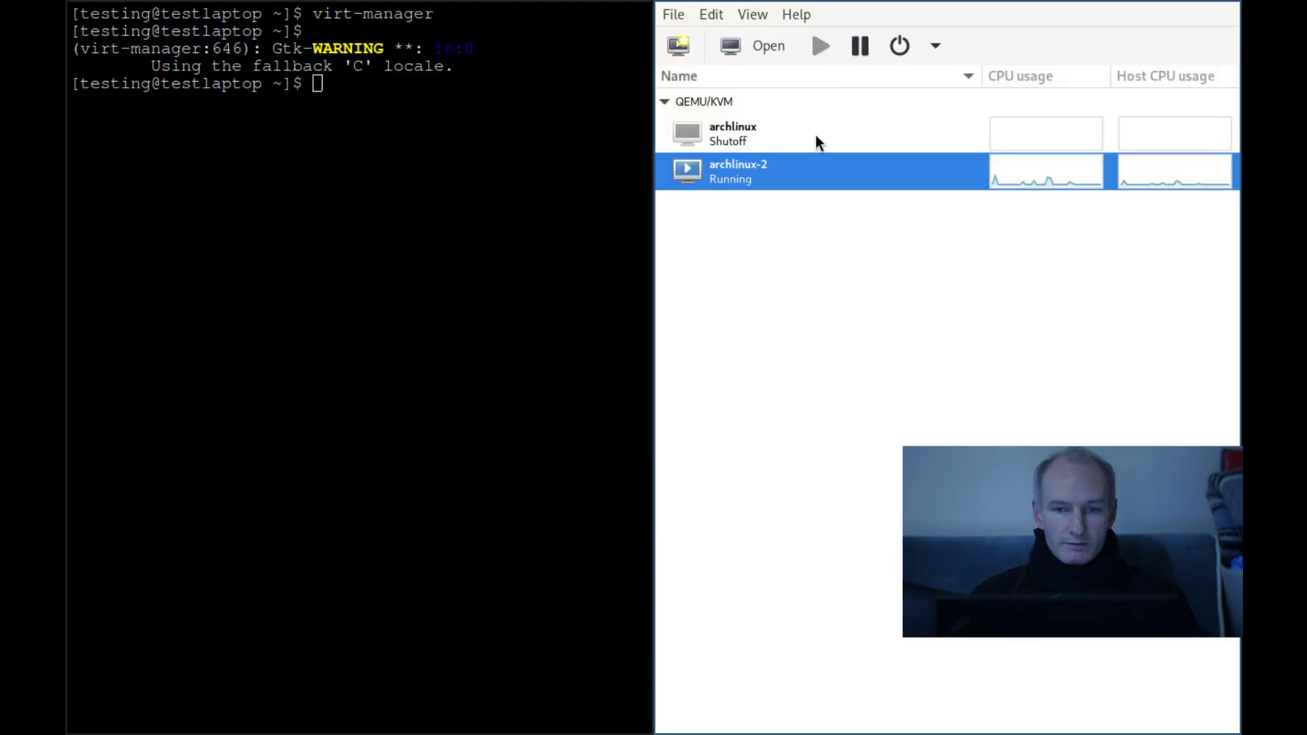
Open the archlinux-2 VM's console and choose Reboot from its power options
double_click(803, 178)
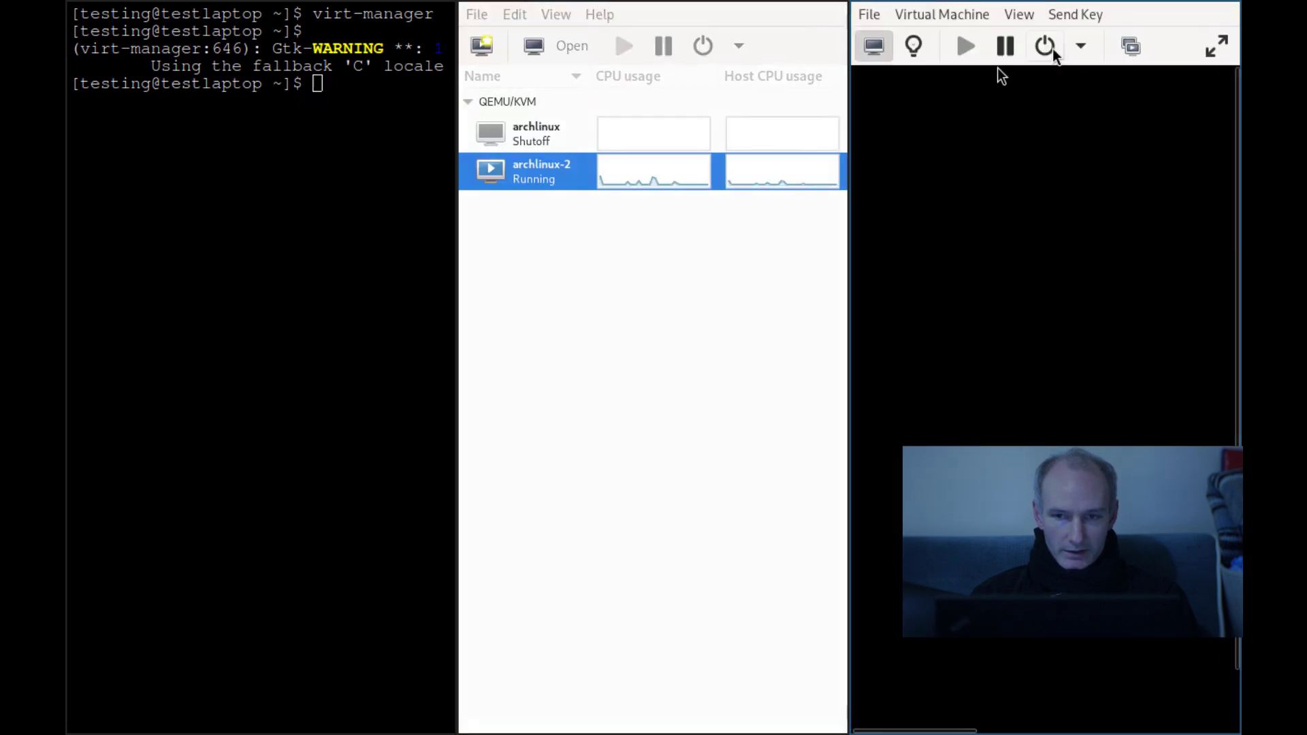
click(1080, 49)
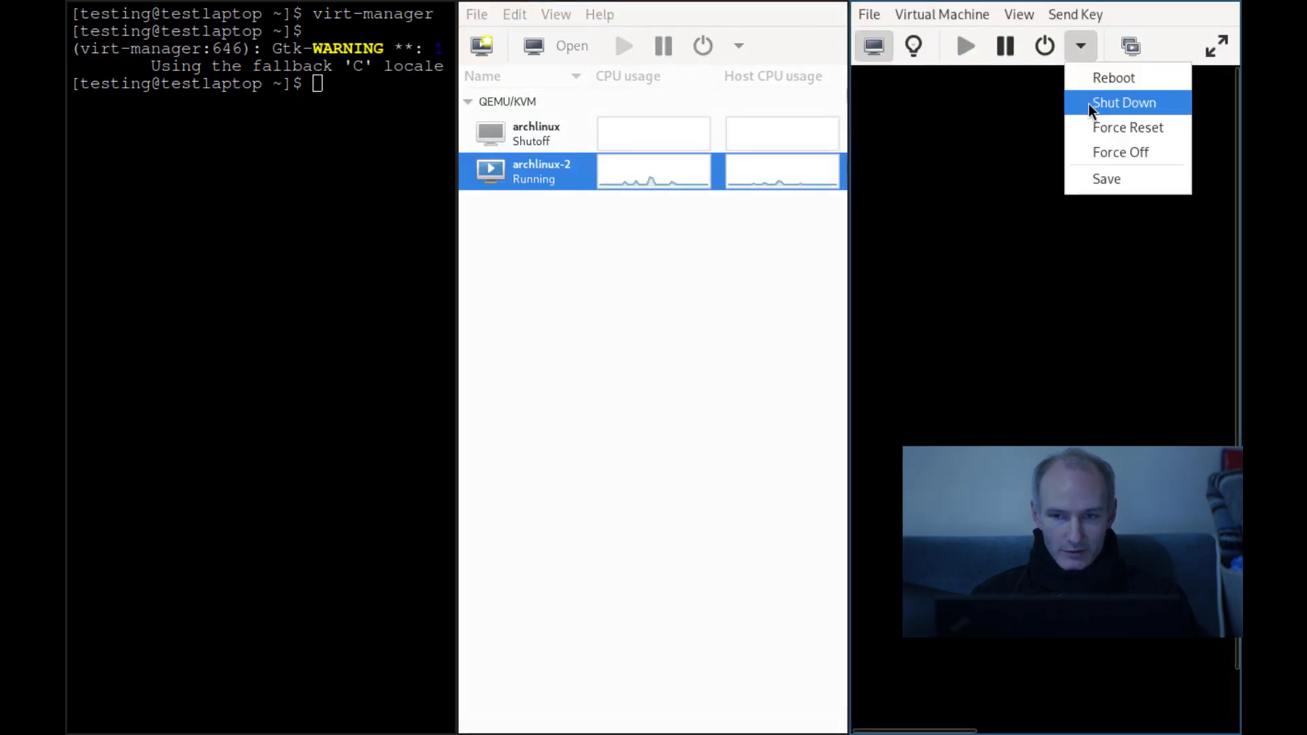
click(1094, 79)
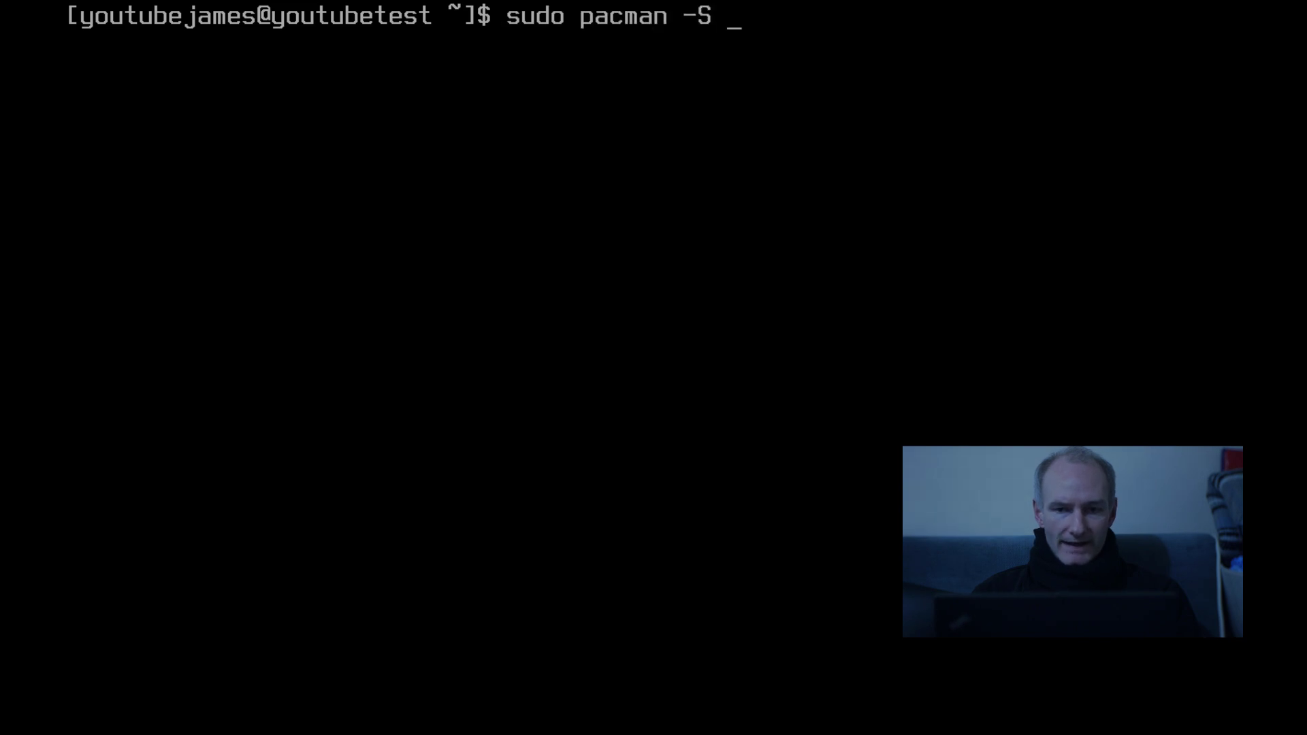
Run sudo pacman -S xwayland with the sudo password; it fails with 'target not found'
key(Return)
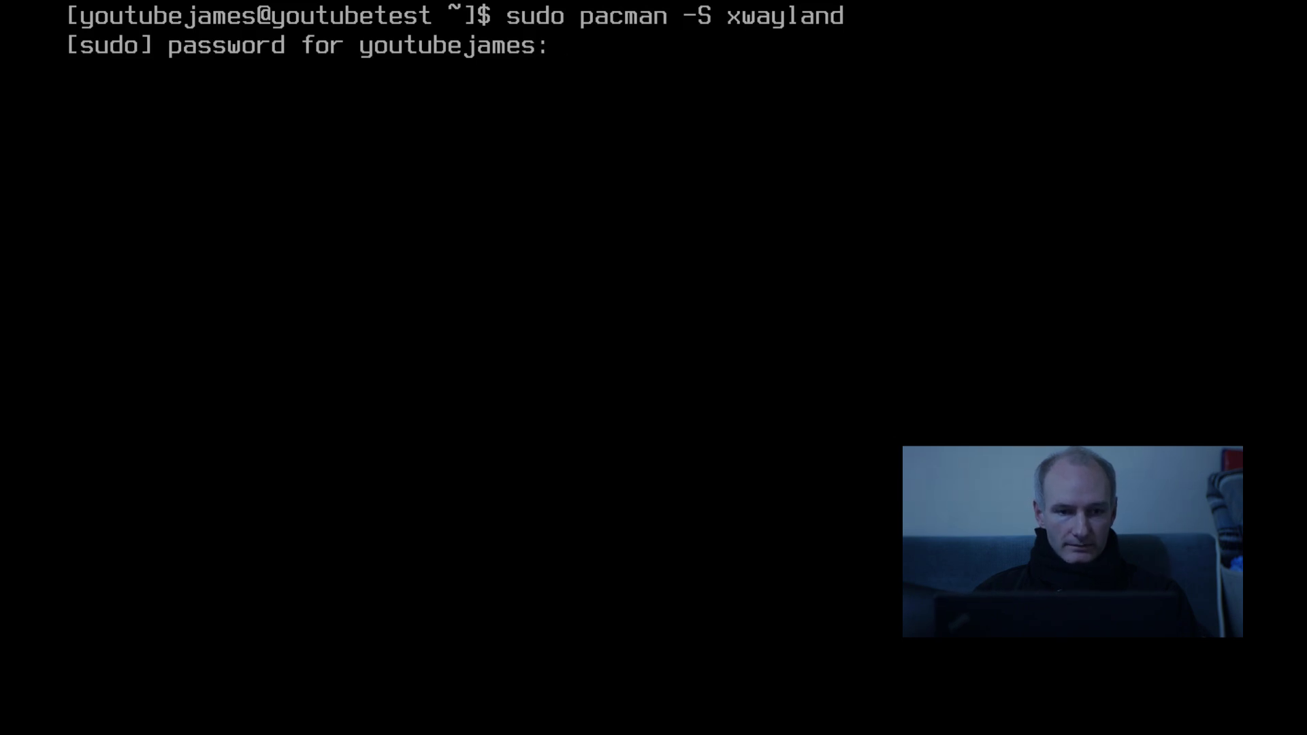
key(Return)
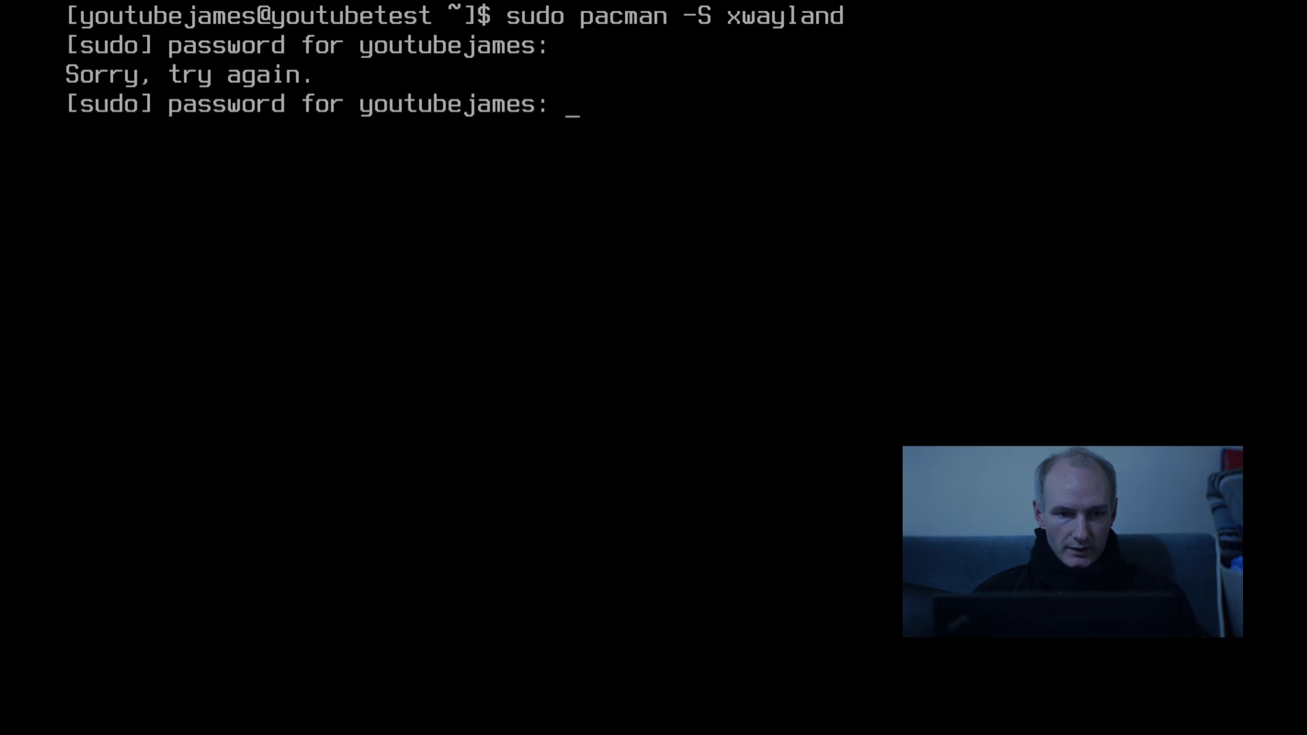
key(Return)
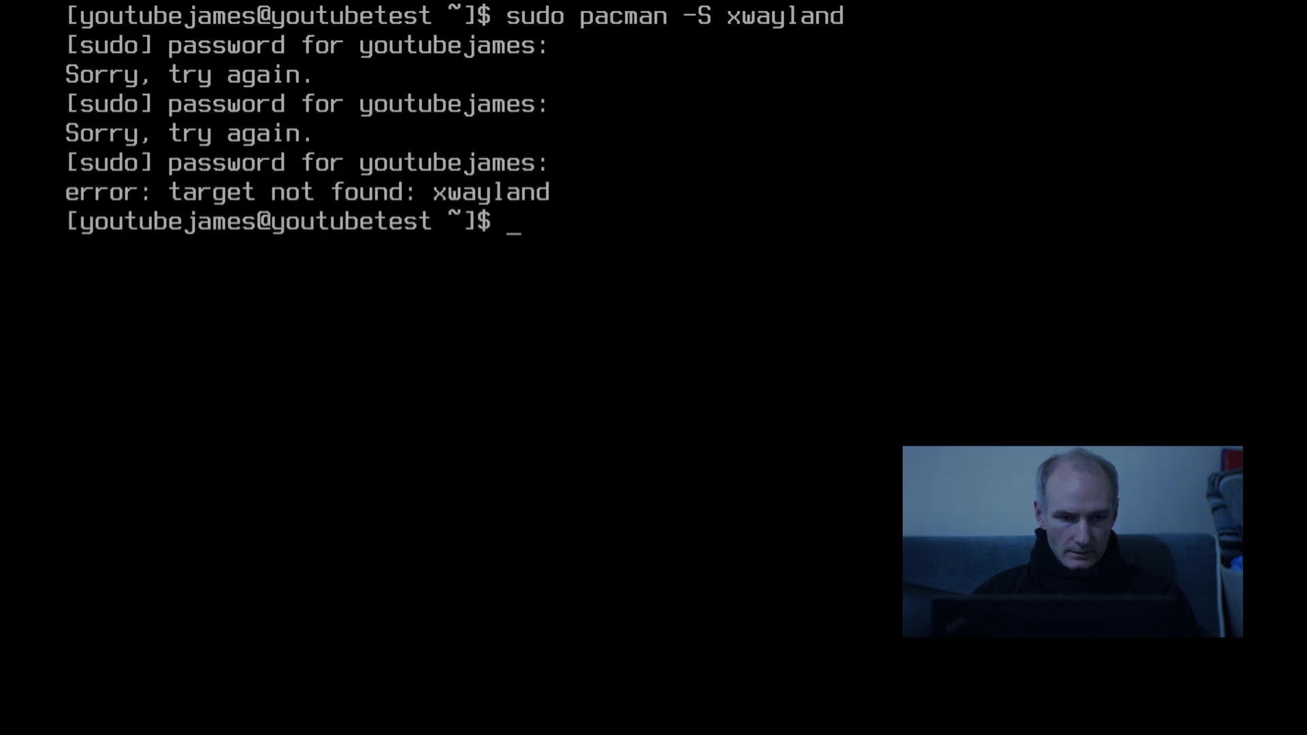
Retype the sudo pacman -S xwayland command, correcting typos, and trim its end
text(sudo pamcn)
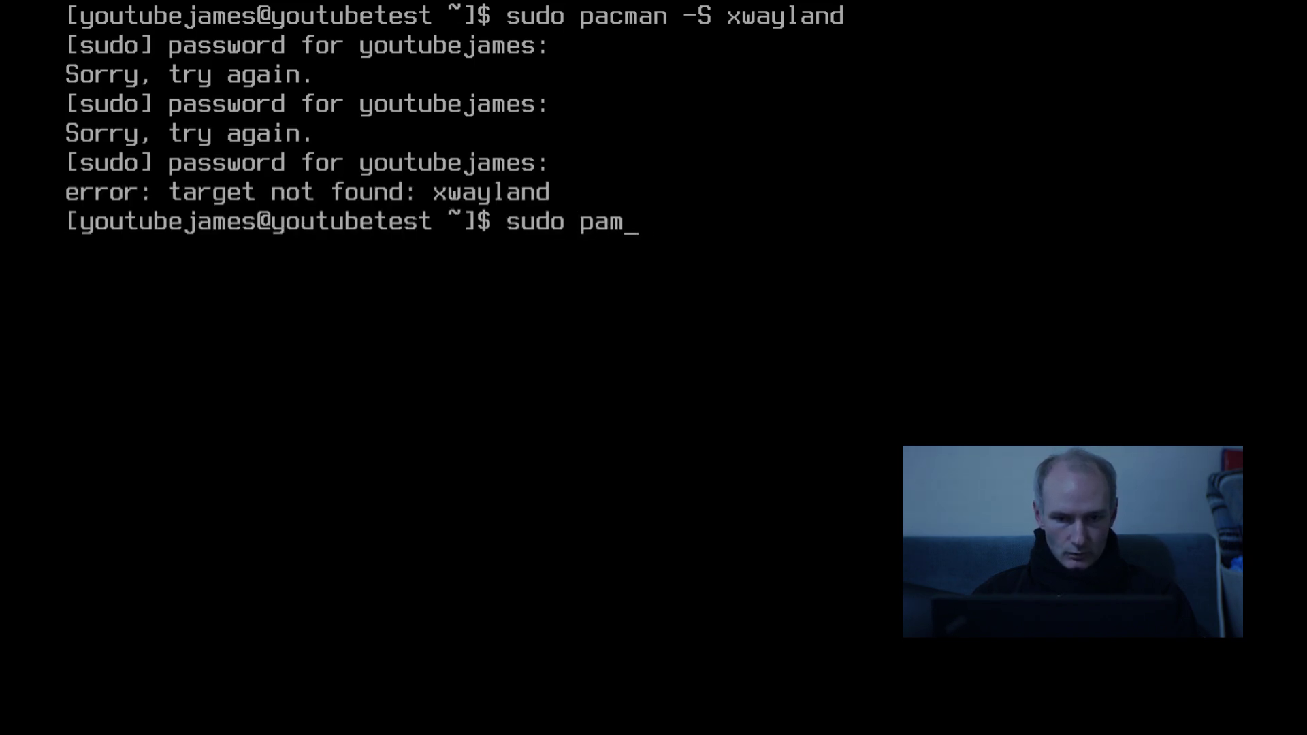
key(BackSpace)
key(BackSpace)
text(an -S)
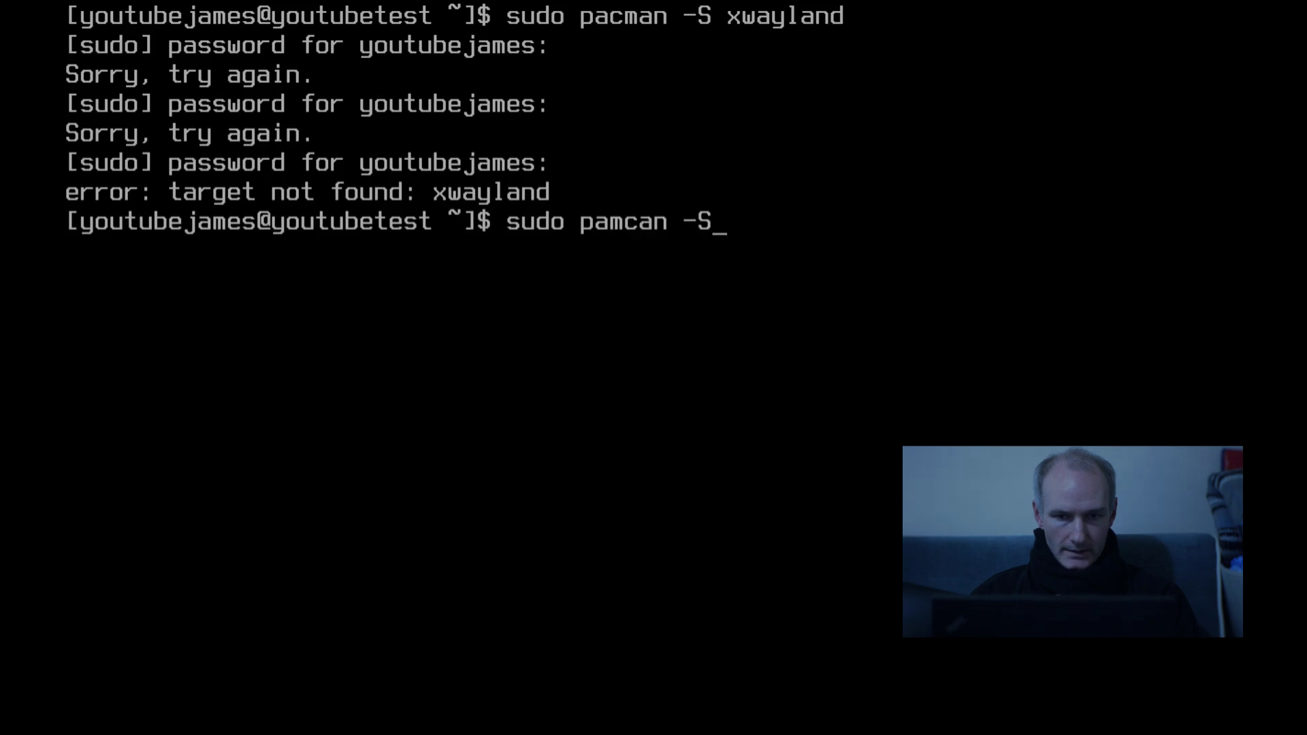
text( xwayland)
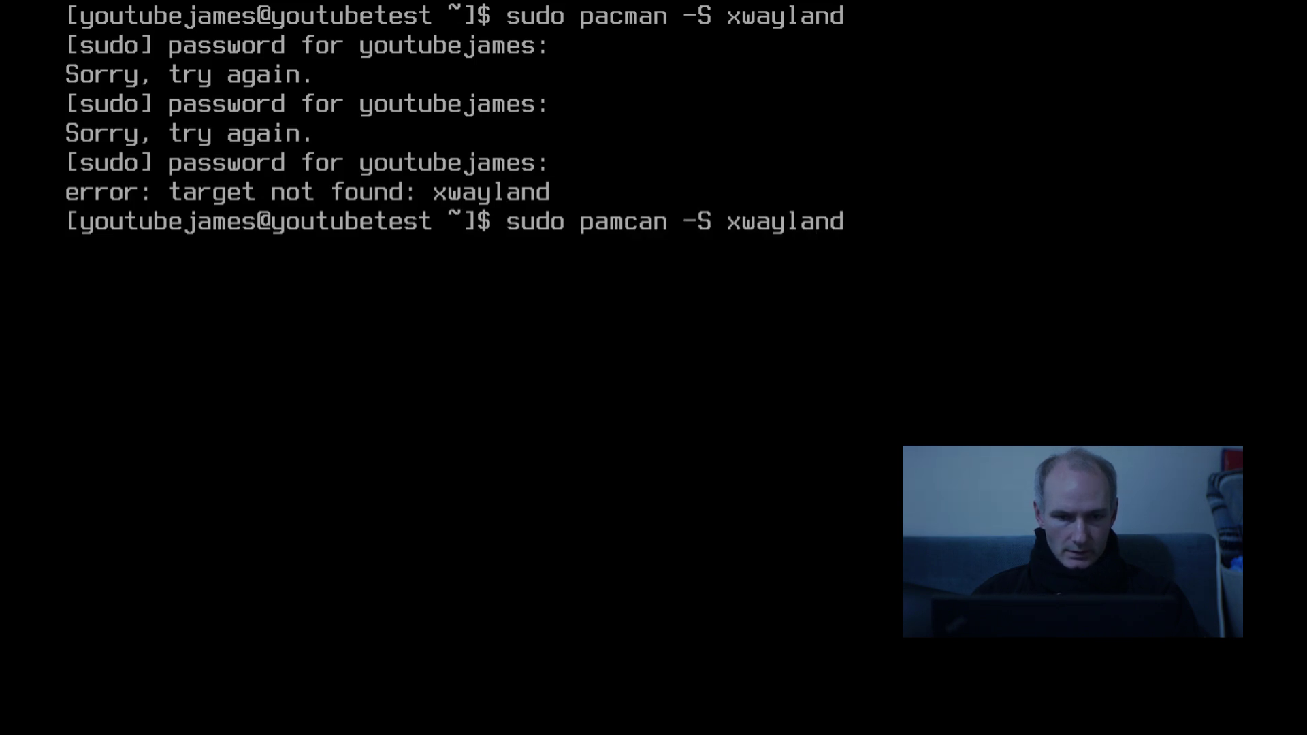
key(BackSpace)
key(BackSpace)
key(BackSpace)
key(BackSpace)
key(BackSpace)
key(BackSpace)
key(BackSpace)
key(BackSpace)
key(BackSpace)
key(BackSpace)
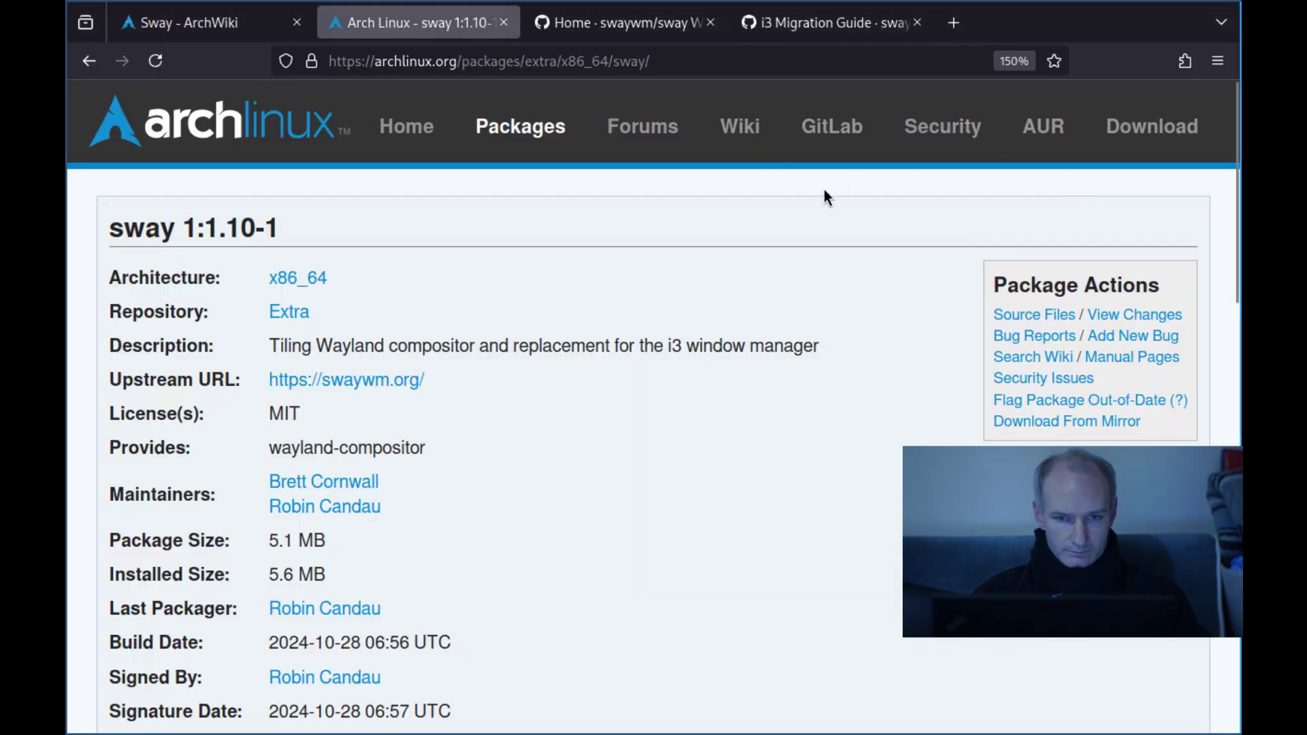
Search the Arch Linux Packages site for xwayland, finding xorg-xwayland in Extra
key(f)
key(c)
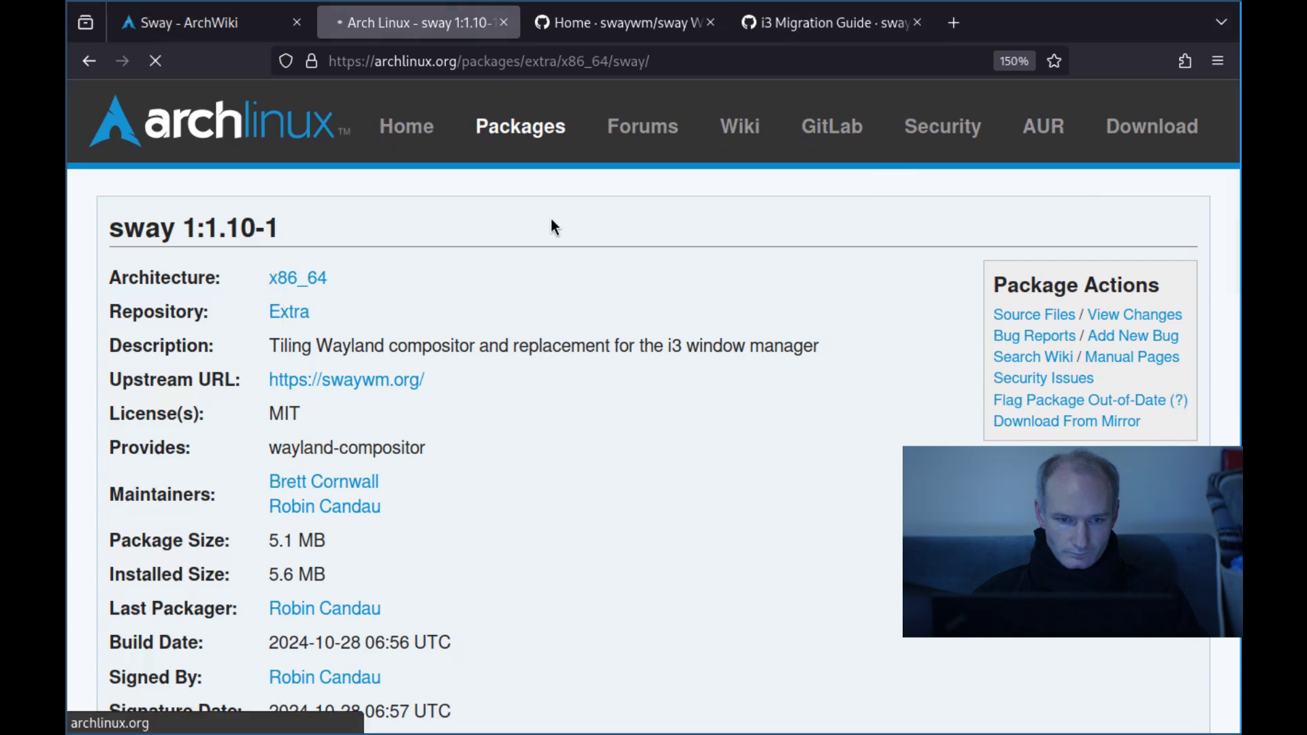
text(xwayl)
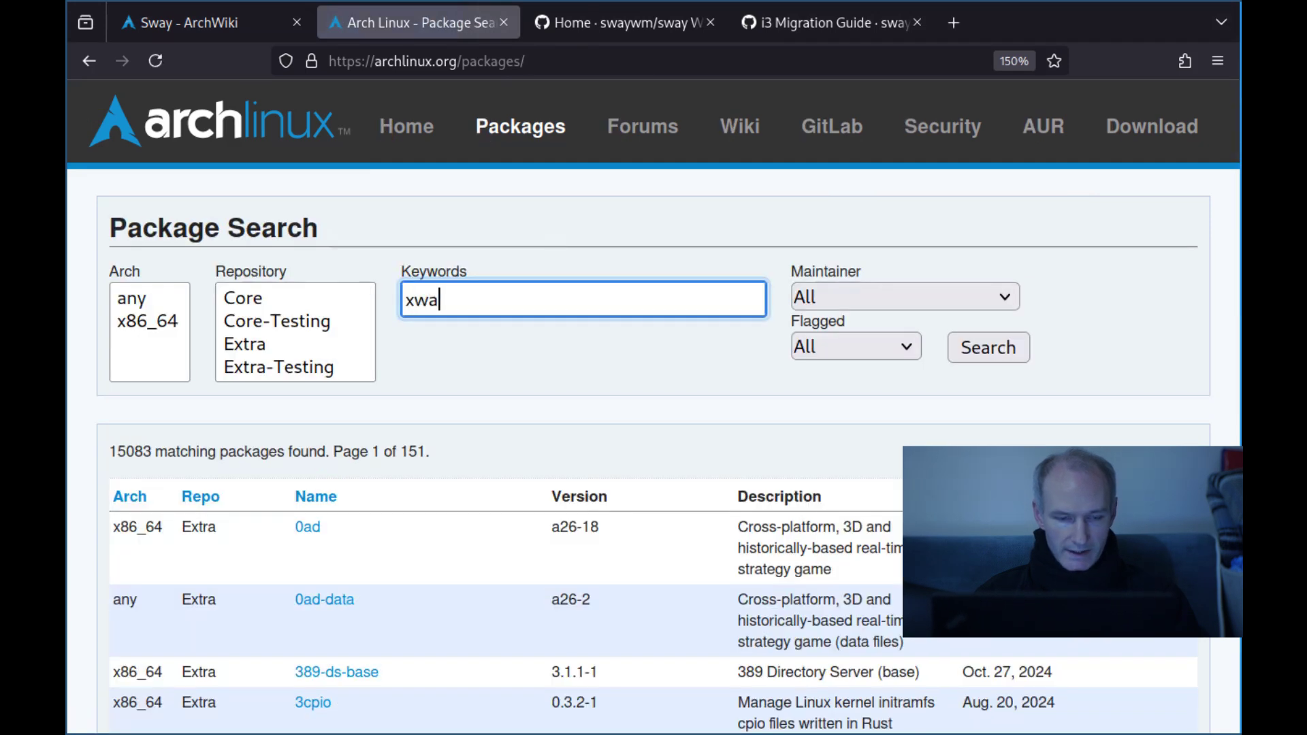
text(and)
key(Return)
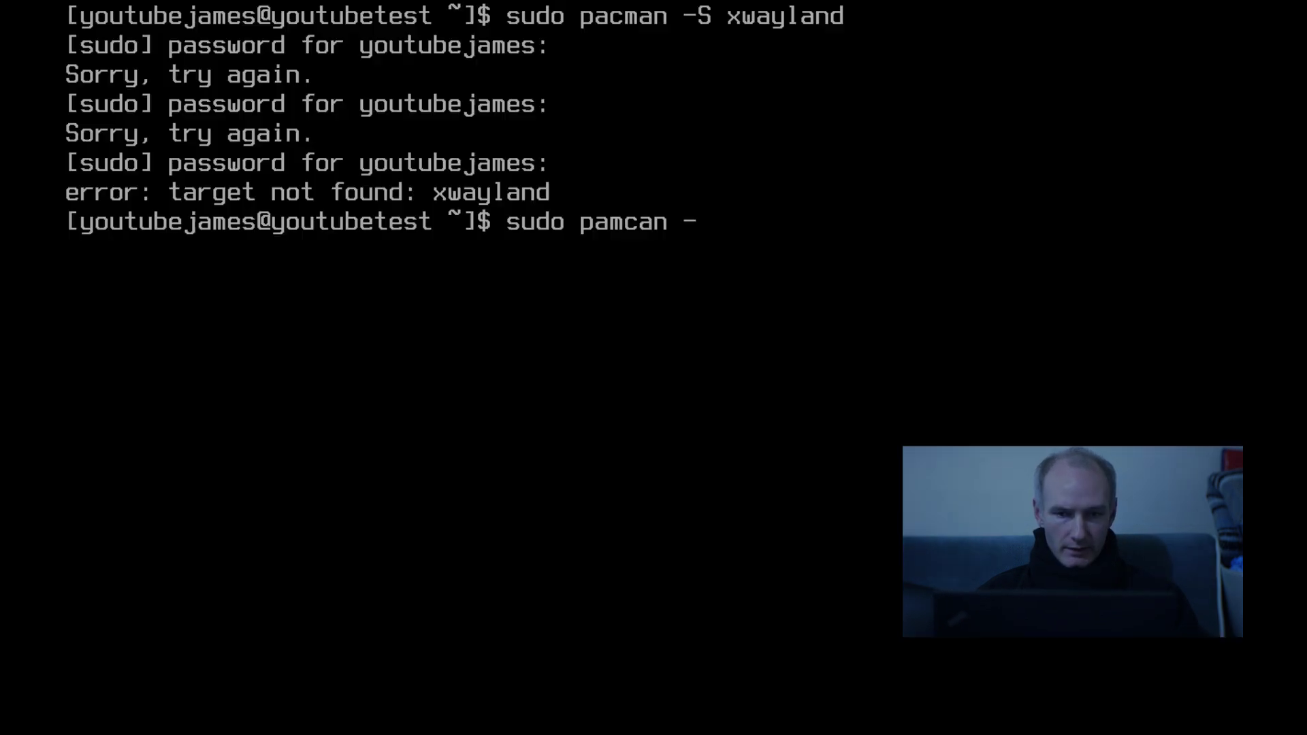
Run the mistyped pamcan -S xorg-xwayland, which returns 'command not found', and start retyping sudo pacman
text(s)
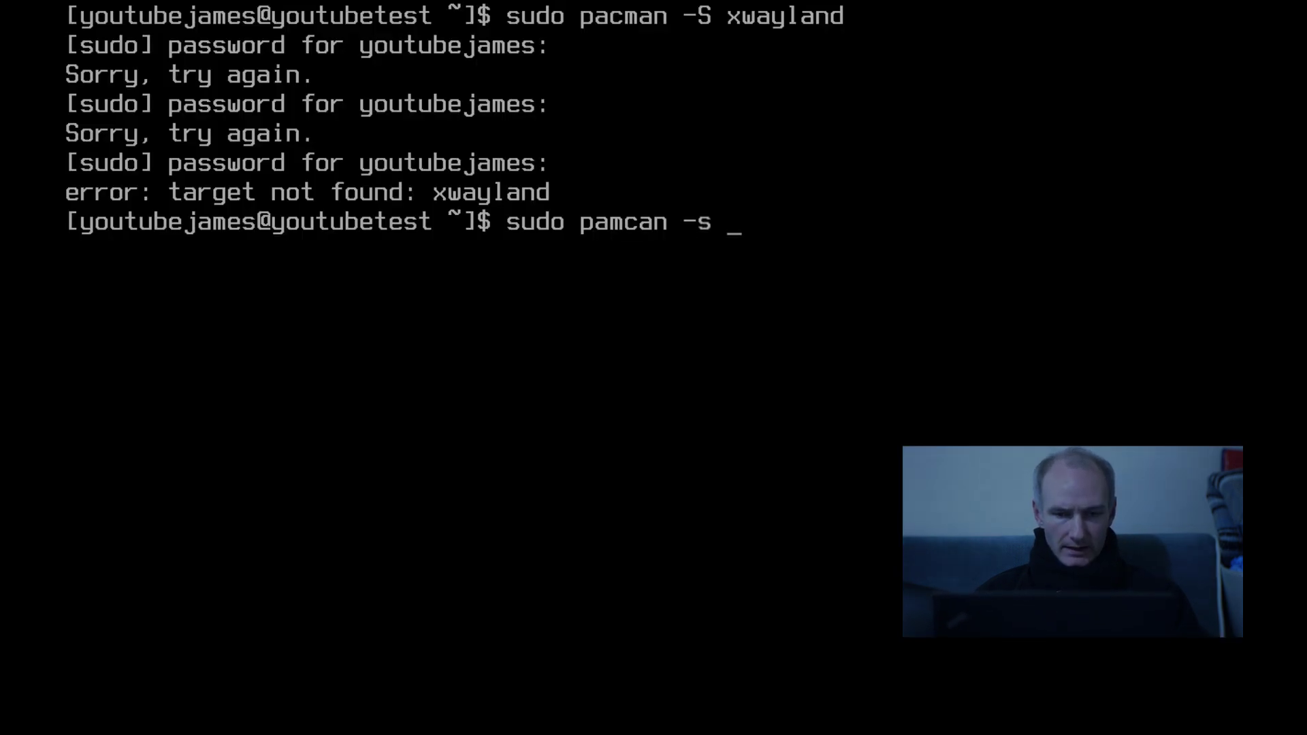
key(BackSpace)
key(BackSpace)
text(S xorg-)
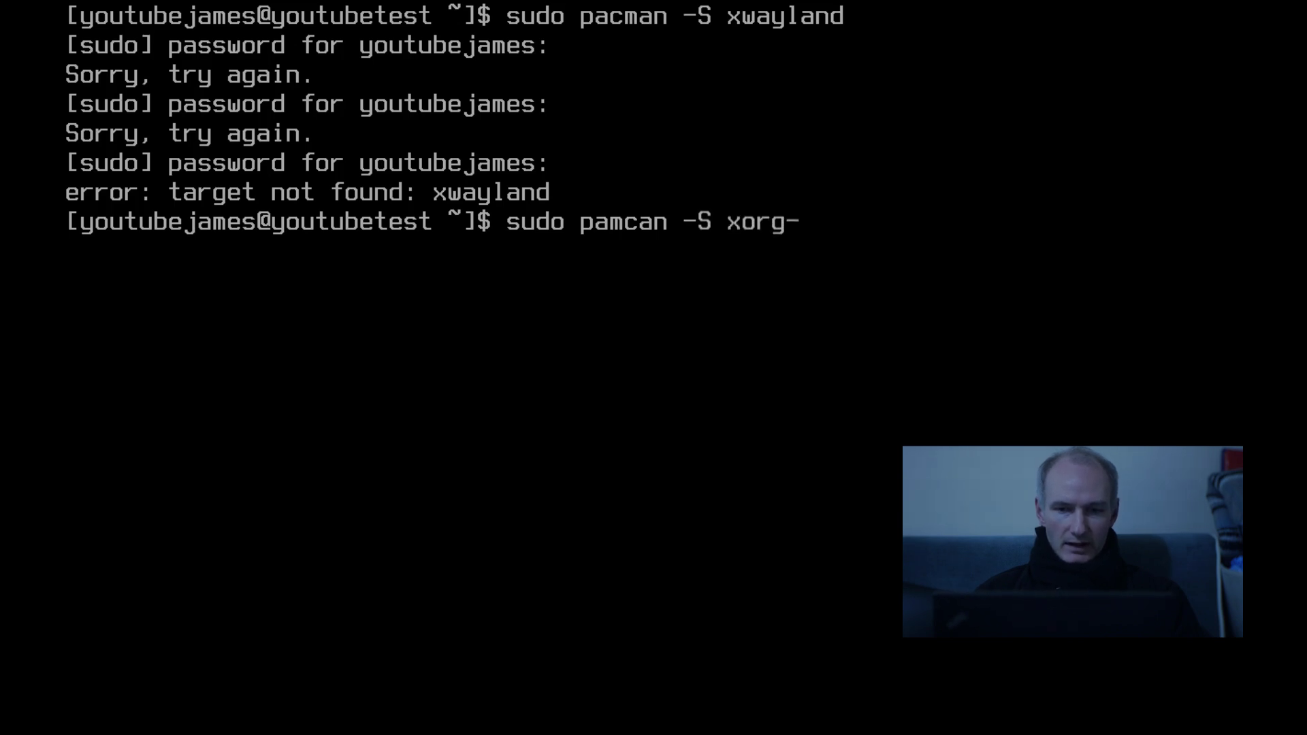
text(xwayland)
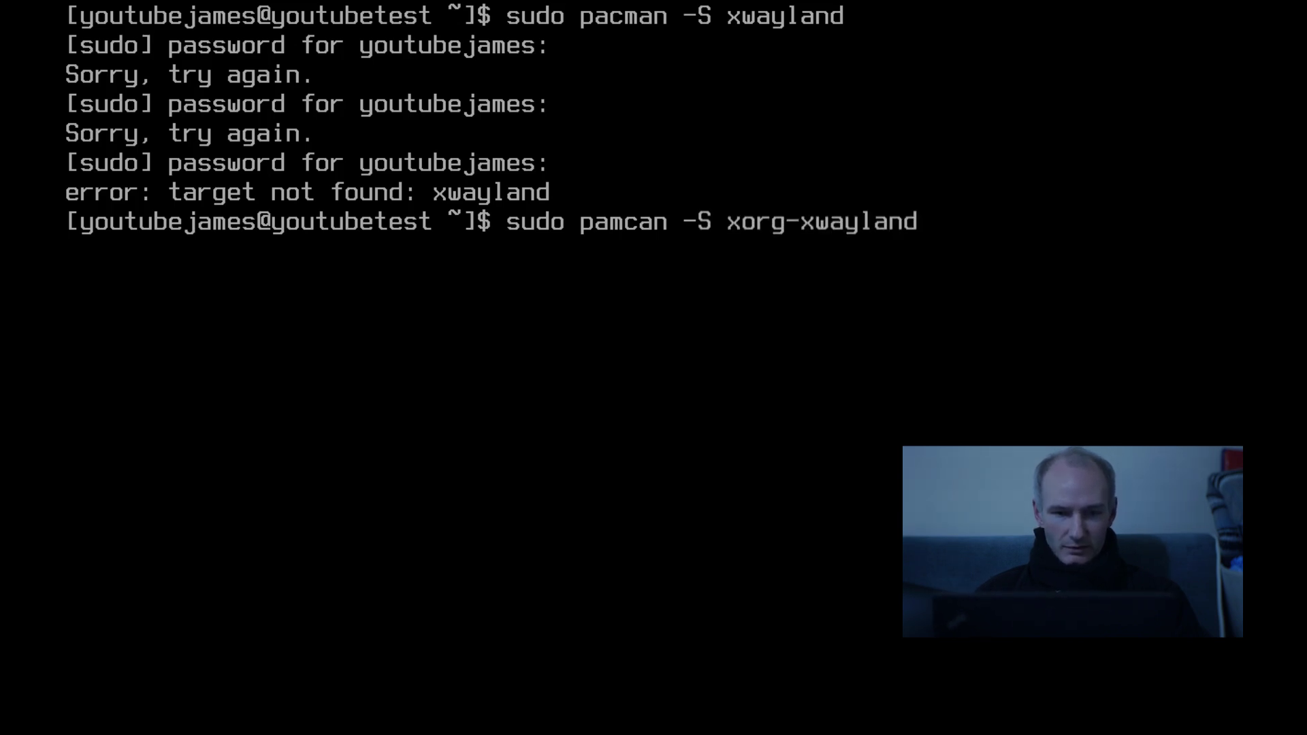
key(Return)
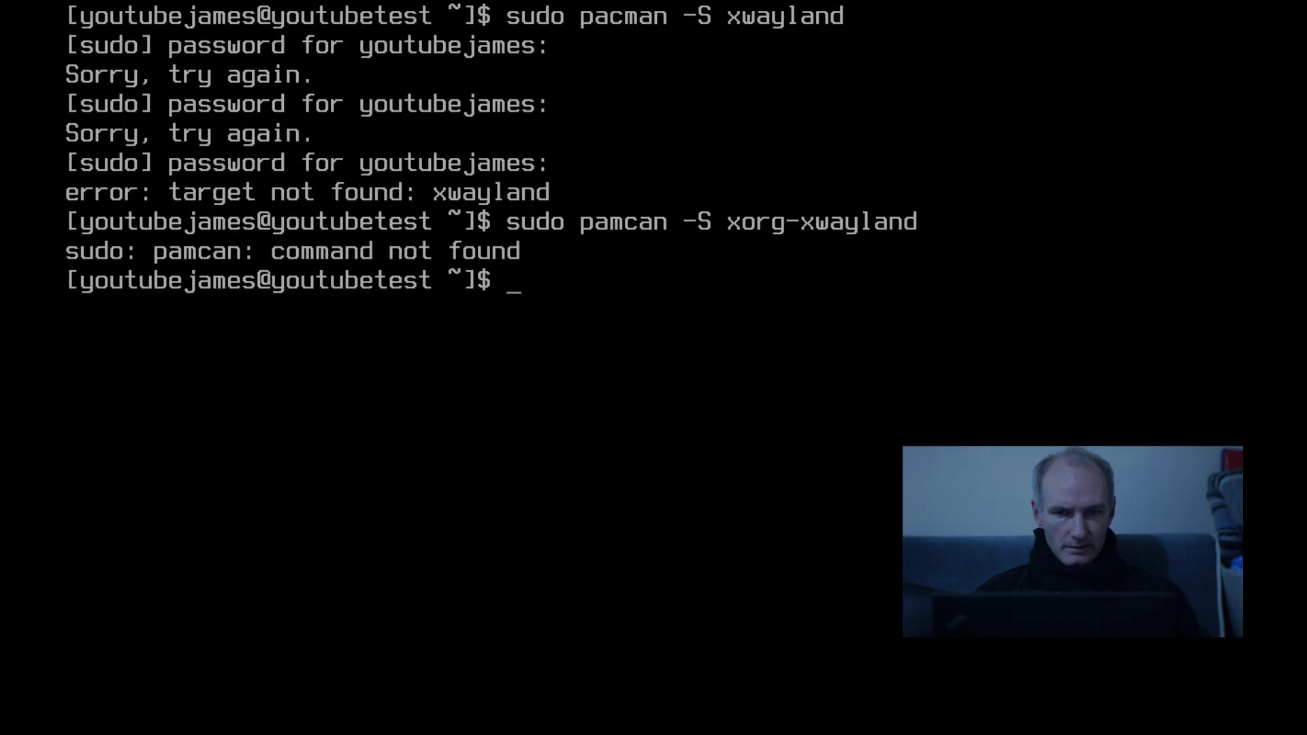
text(sudo )
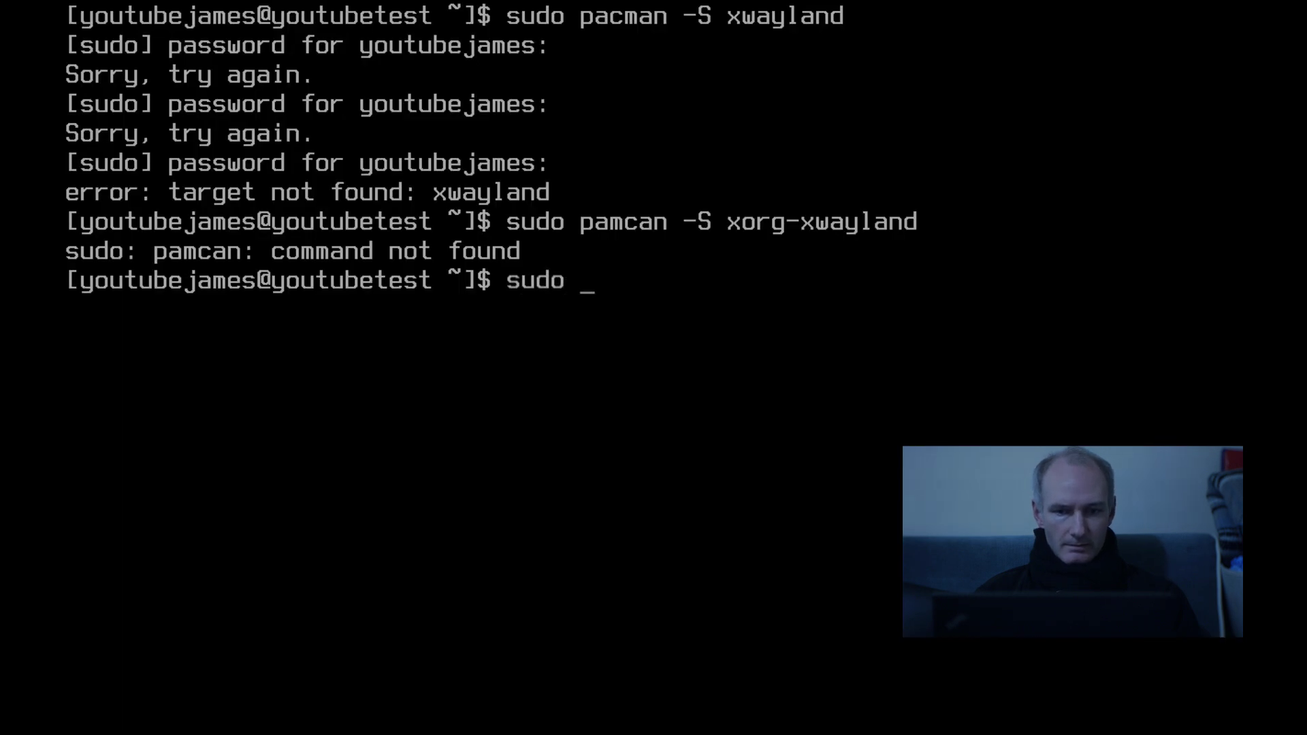
text(pacman)
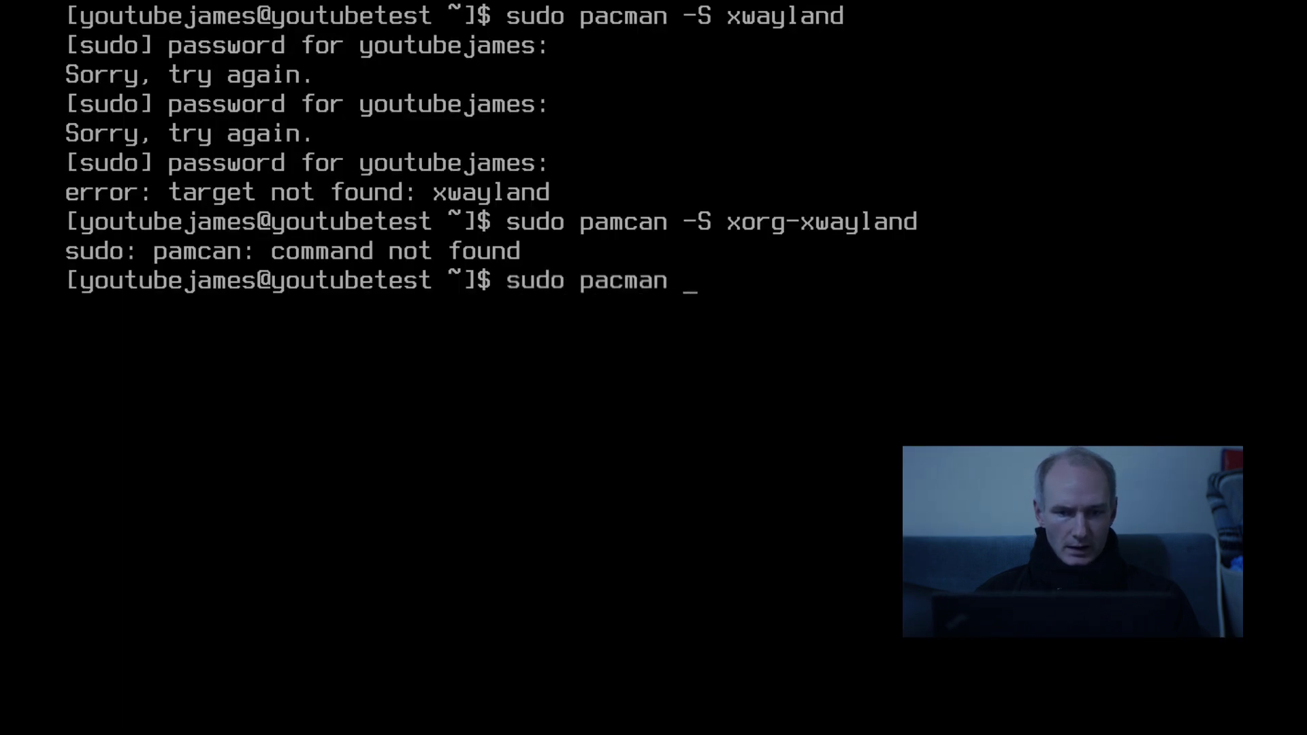
Install xorg-xwayland 24.1.4-1 with libei and libdecor via sudo pacman -S, confirming with Y
key(BackSpace)
key(BackSpace)
key(BackSpace)
key(BackSpace)
text(m)
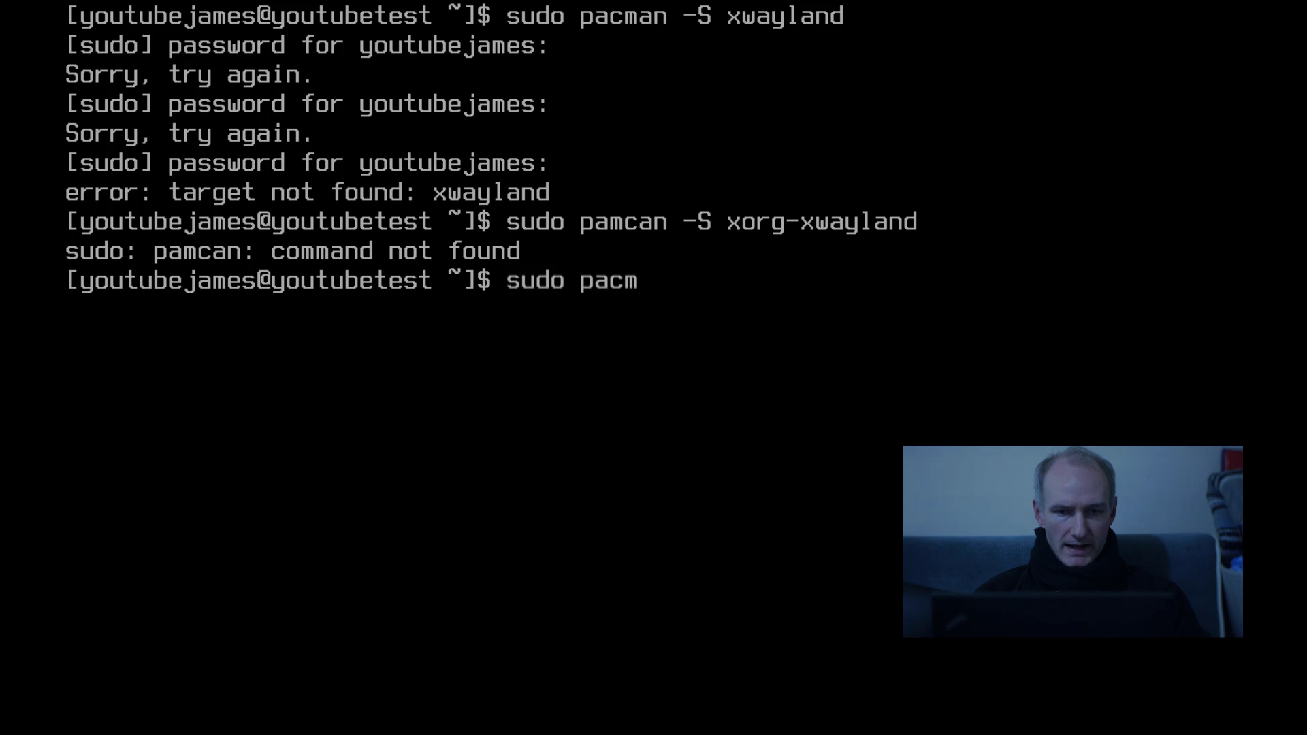
text(an -S x0e)
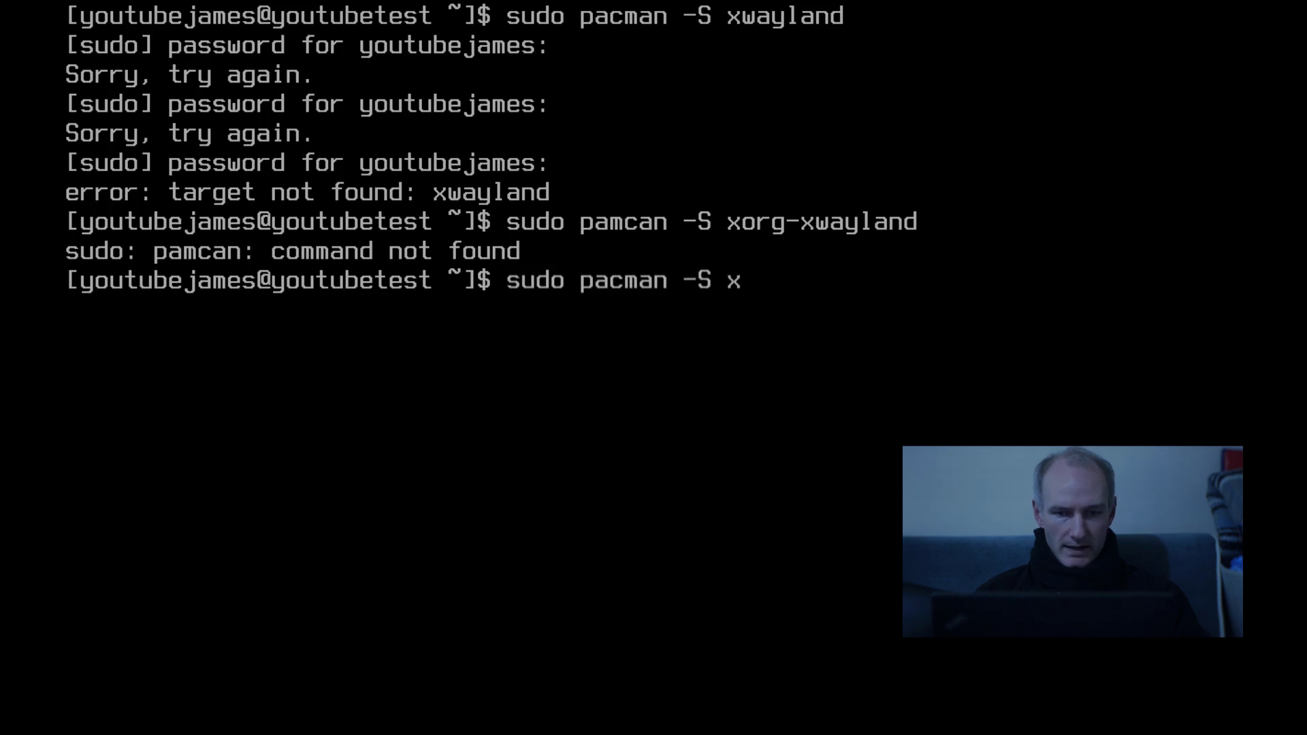
key(BackSpace)
key(BackSpace)
text(org-)
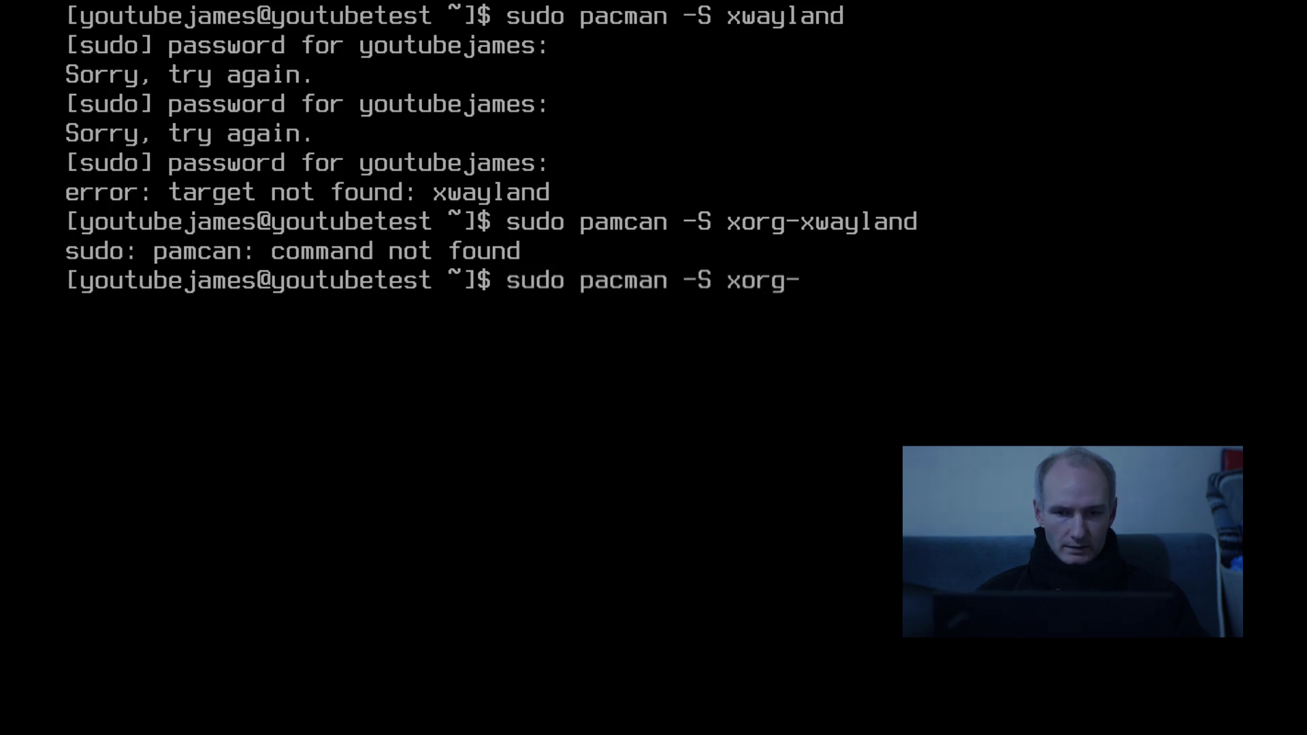
text(xwalna)
key(BackSpace)
key(BackSpace)
key(BackSpace)
text(yland)
key(Return)
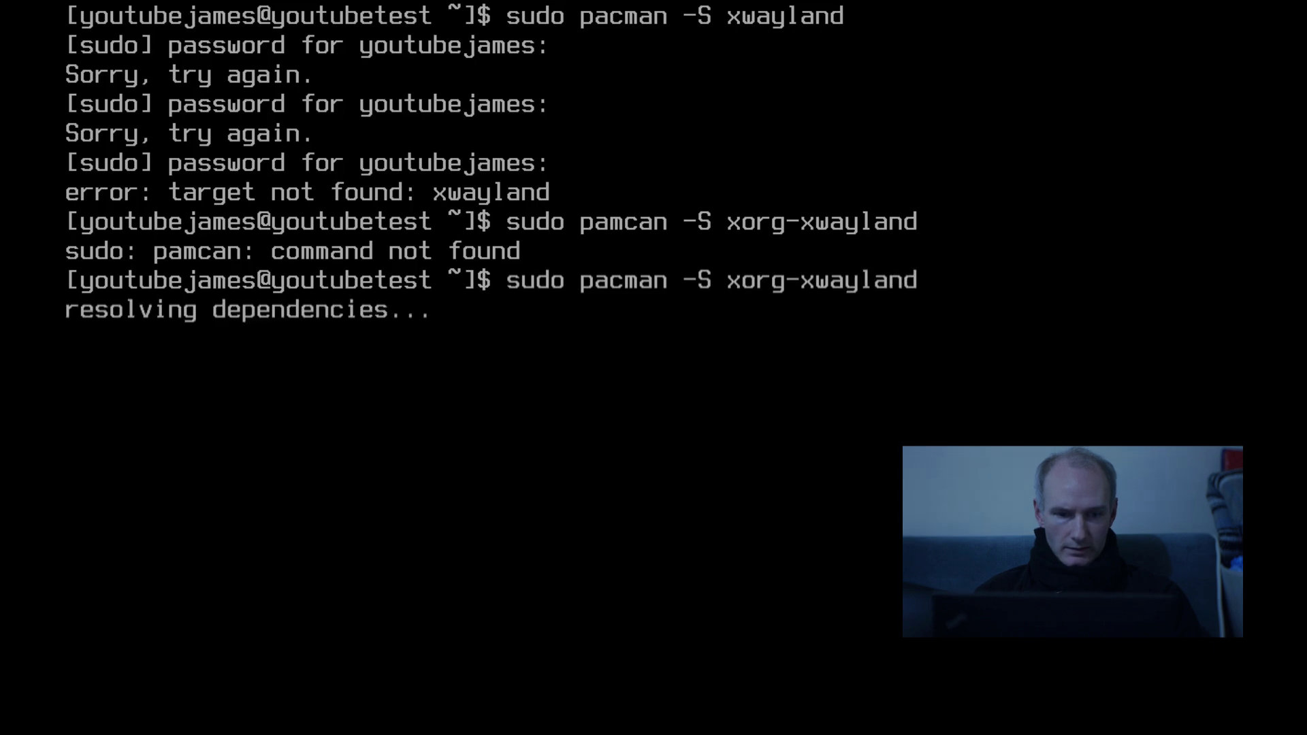
text(Y)
key(Return)
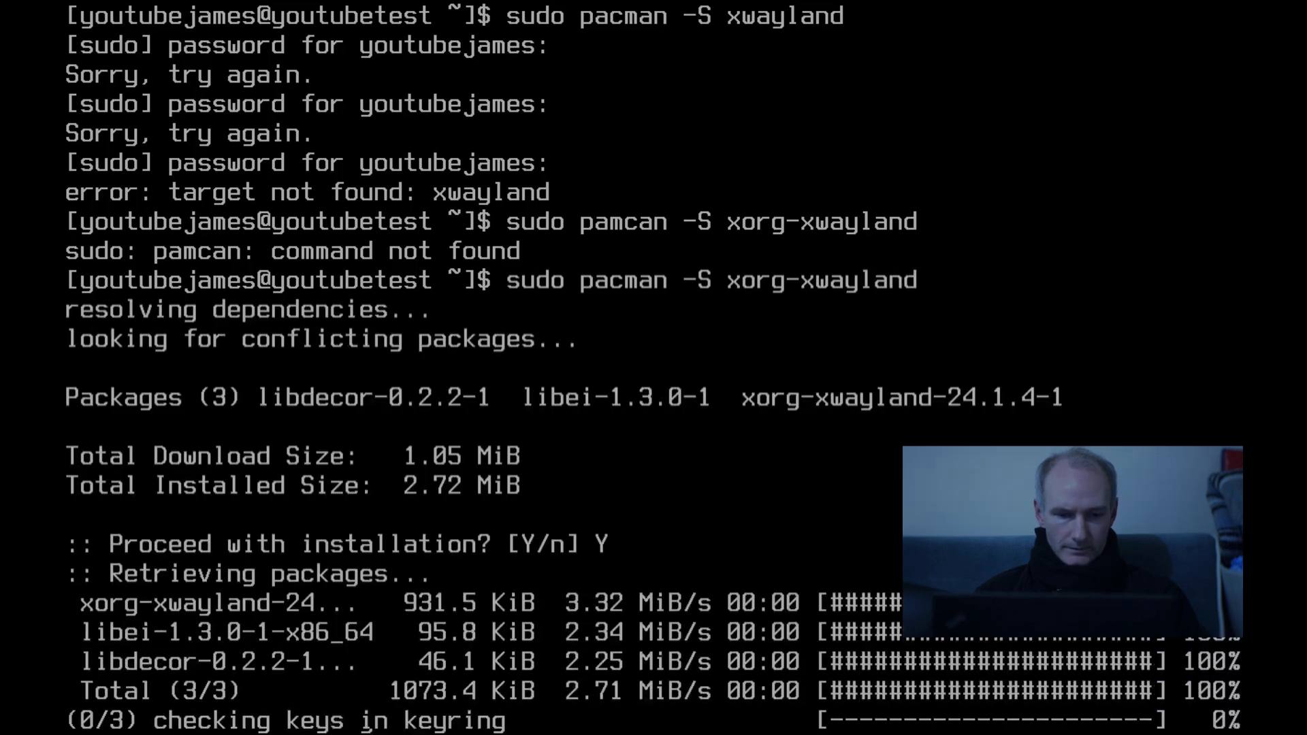
Start sway from the shell prompt
text(s)
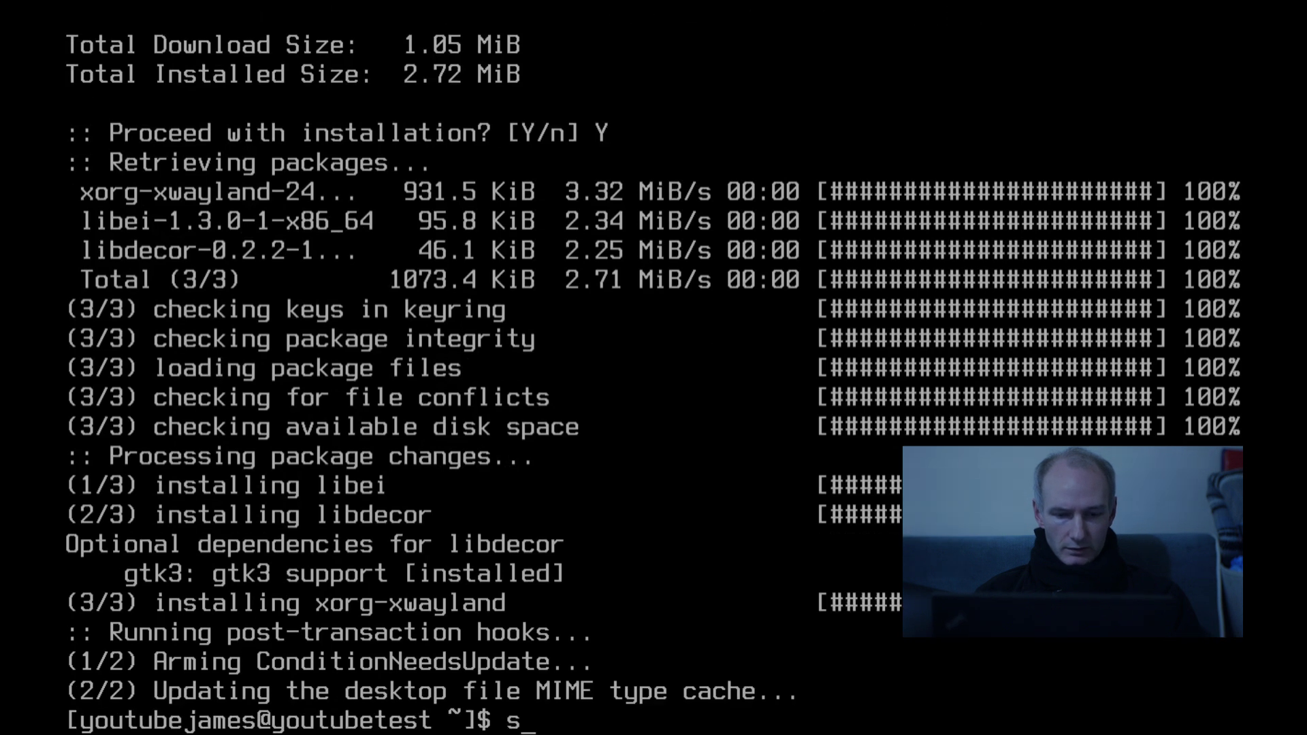
key(BackSpace)
text(sway)
key(Return)
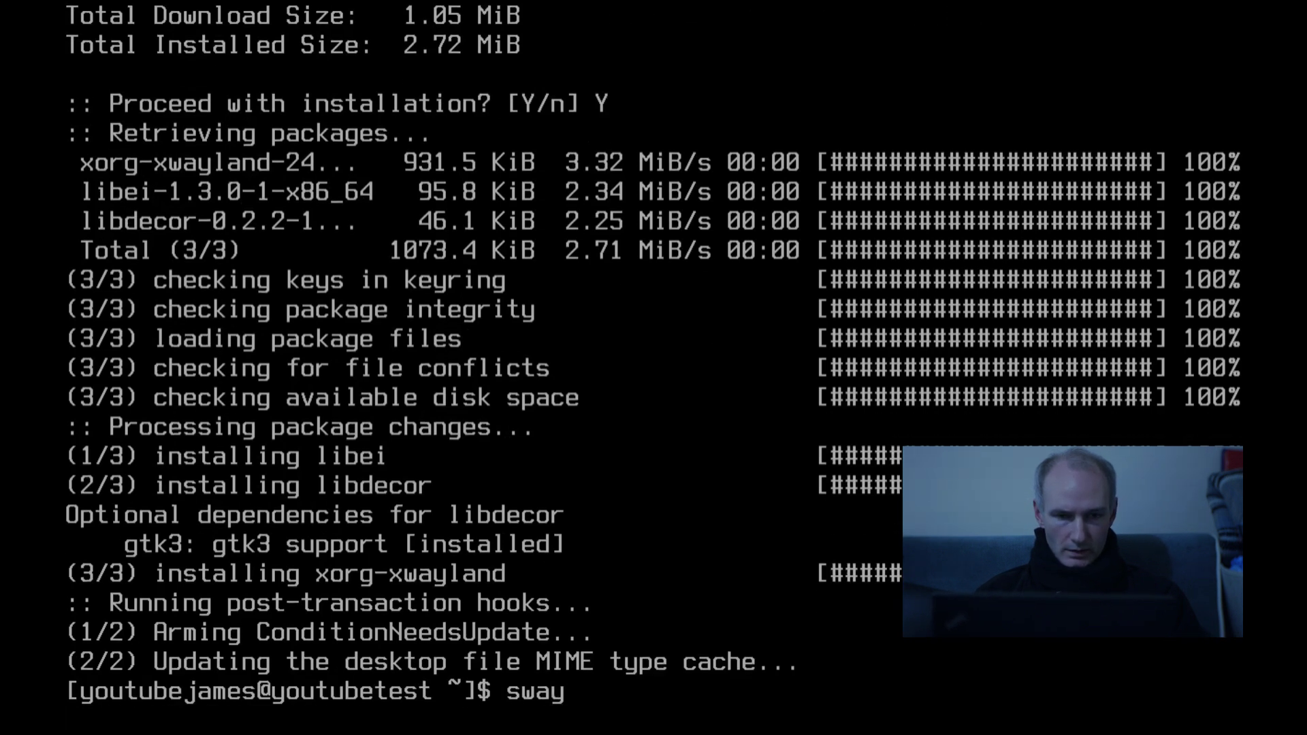
Open an xterm in sway and check that htop runs, then quit it
key(super+Return)
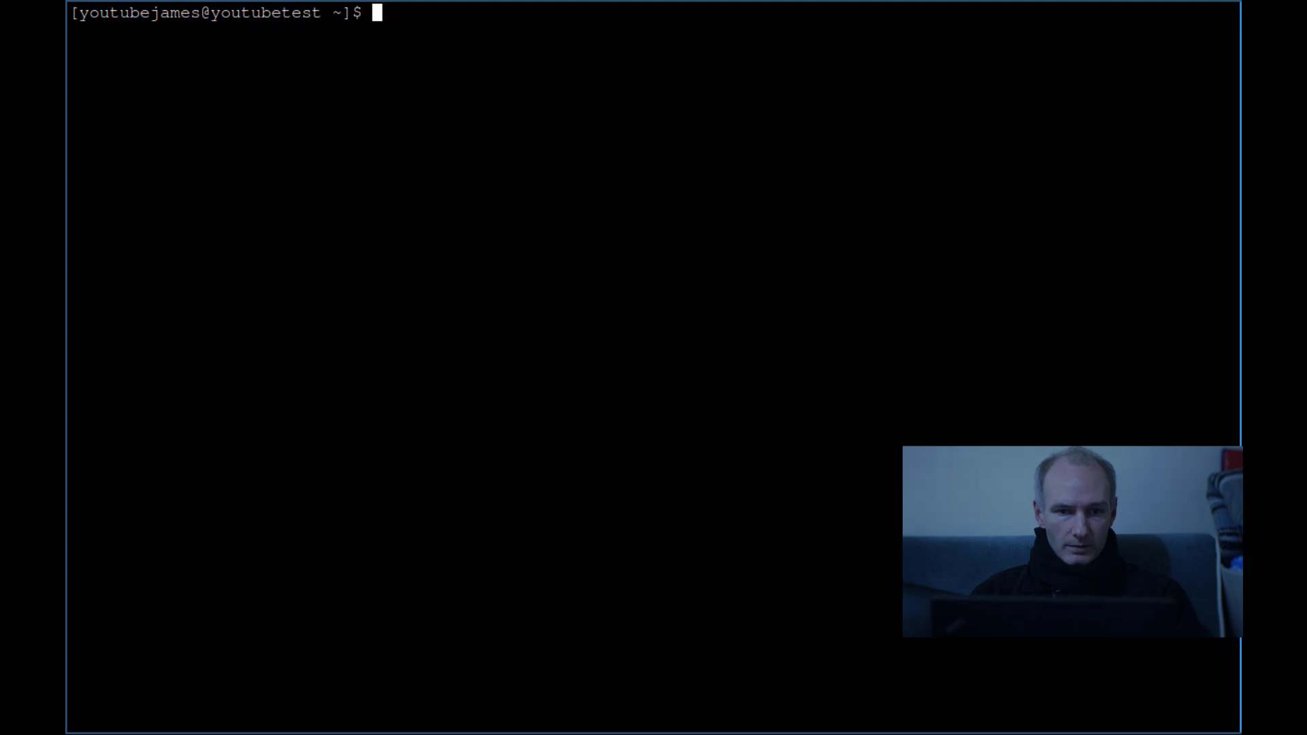
text(htop)
key(Return)
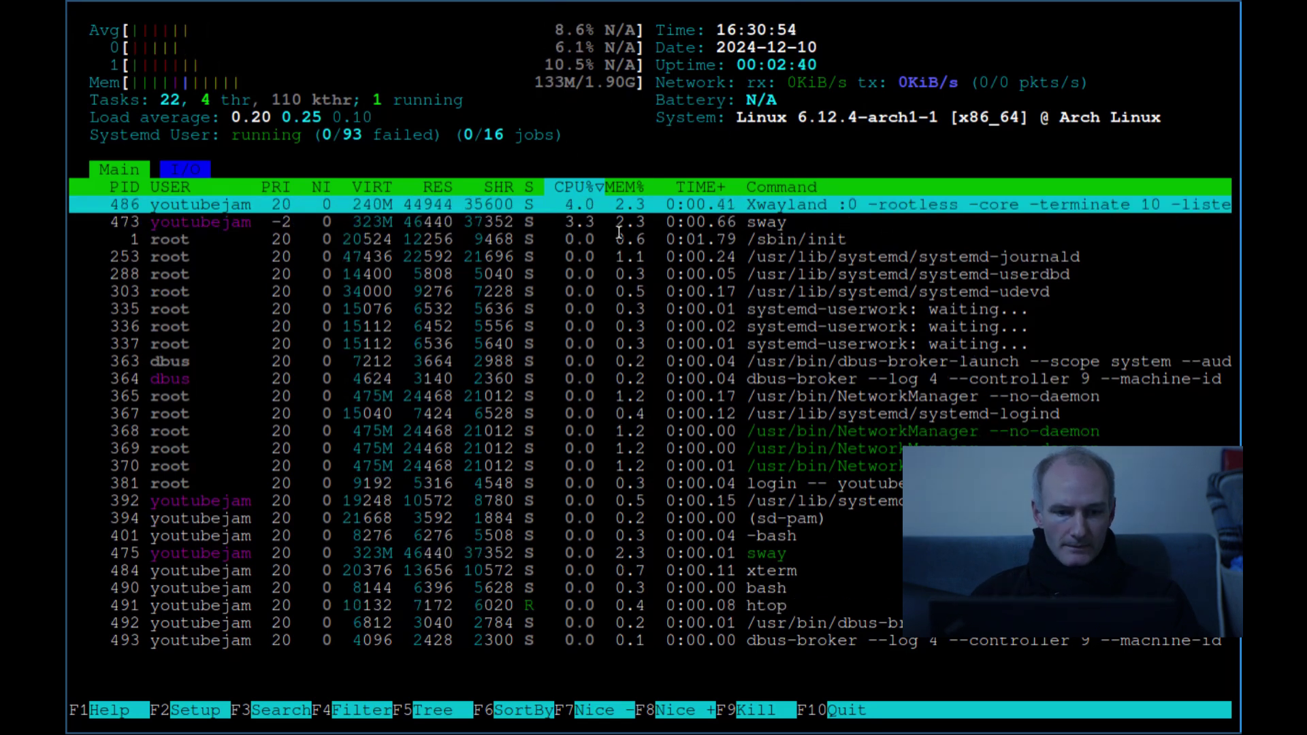
key(q)
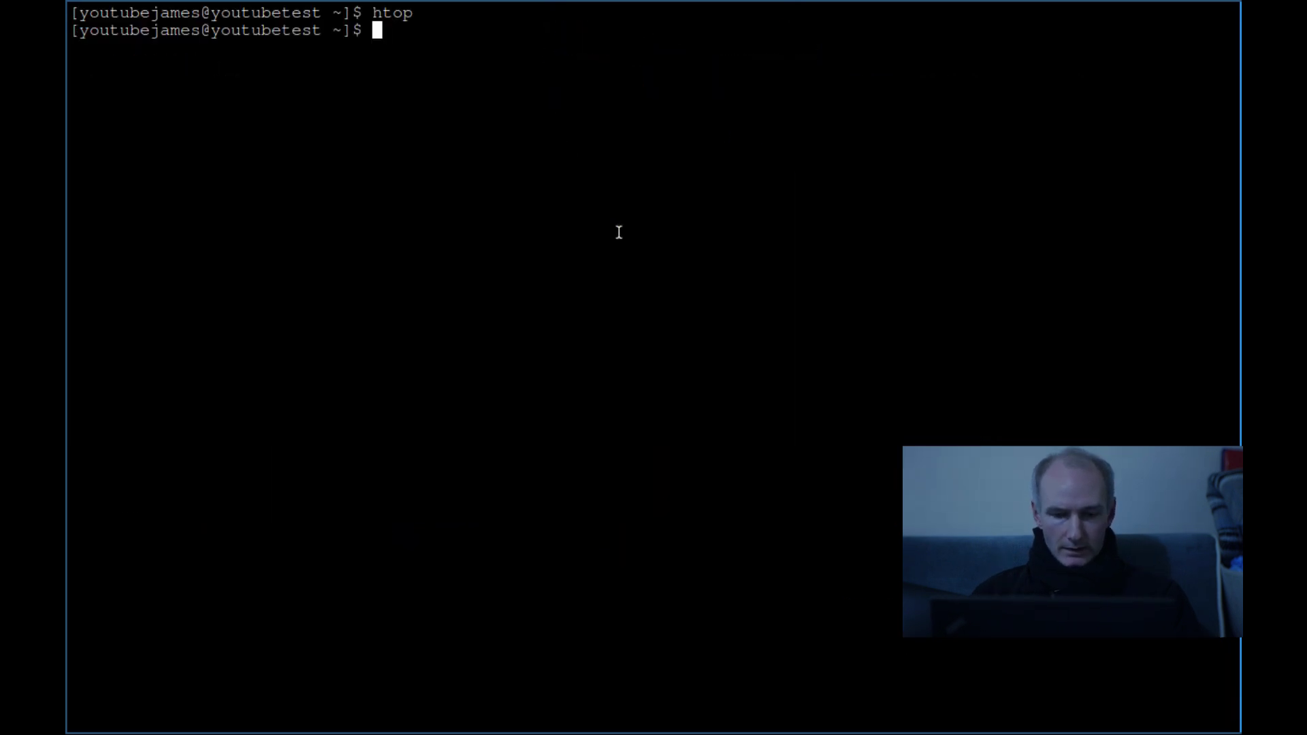
Enlarge the xterm font, confirm echo $TERM prints xterm, and launch Firefox with devour firefox
key(ctrl+plus)
key(ctrl+plus)
key(ctrl+plus)
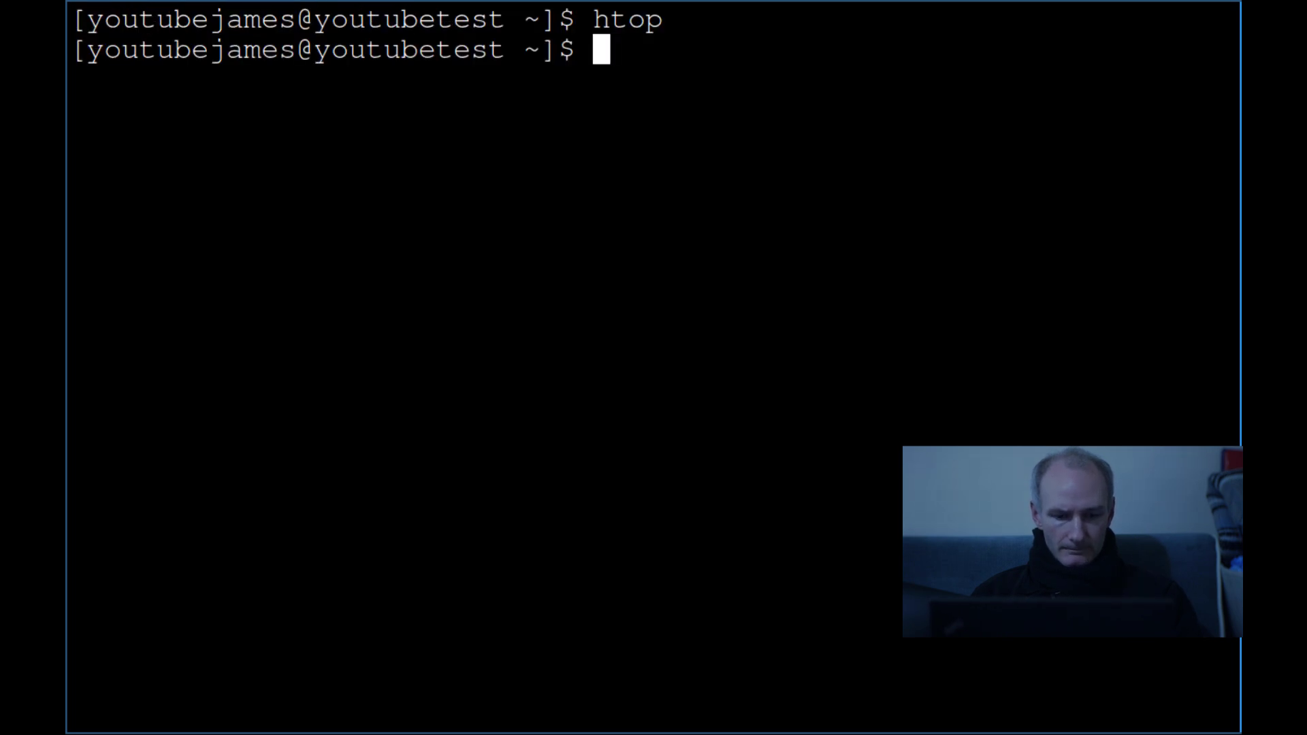
text(echo $T)
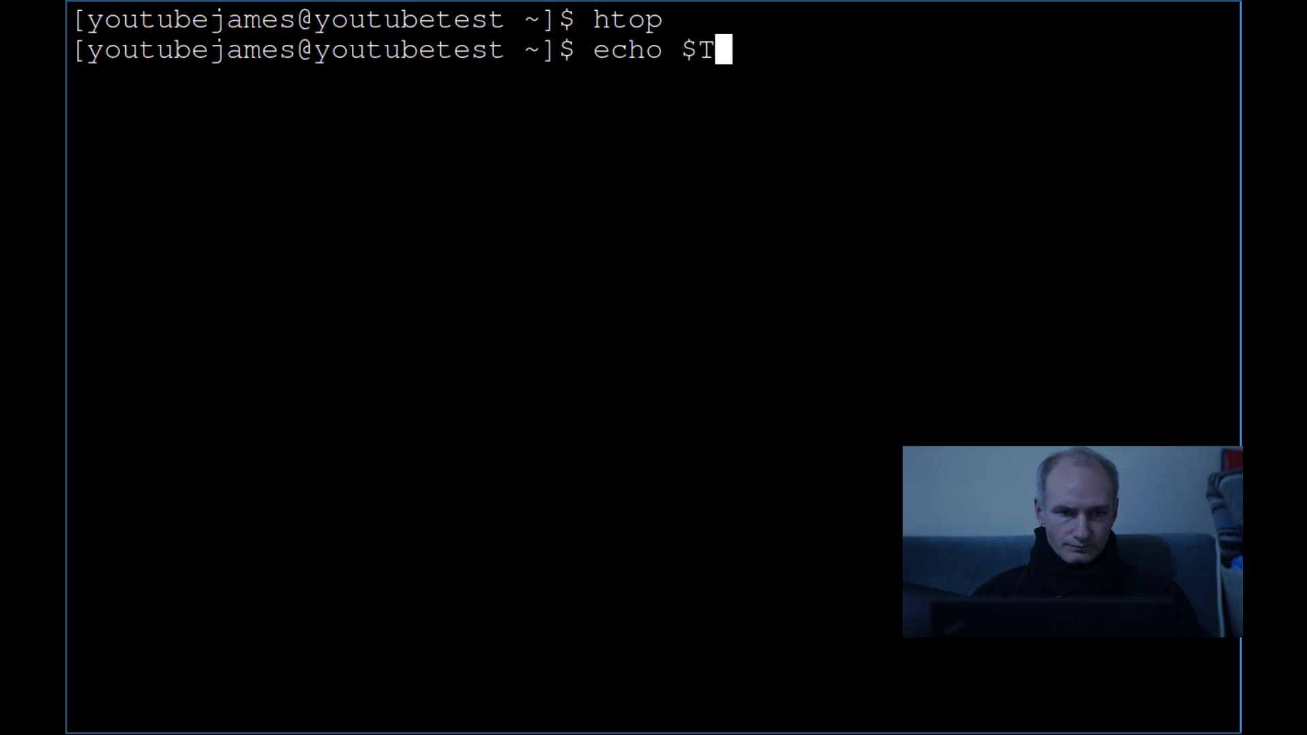
text(ERM)
key(Return)
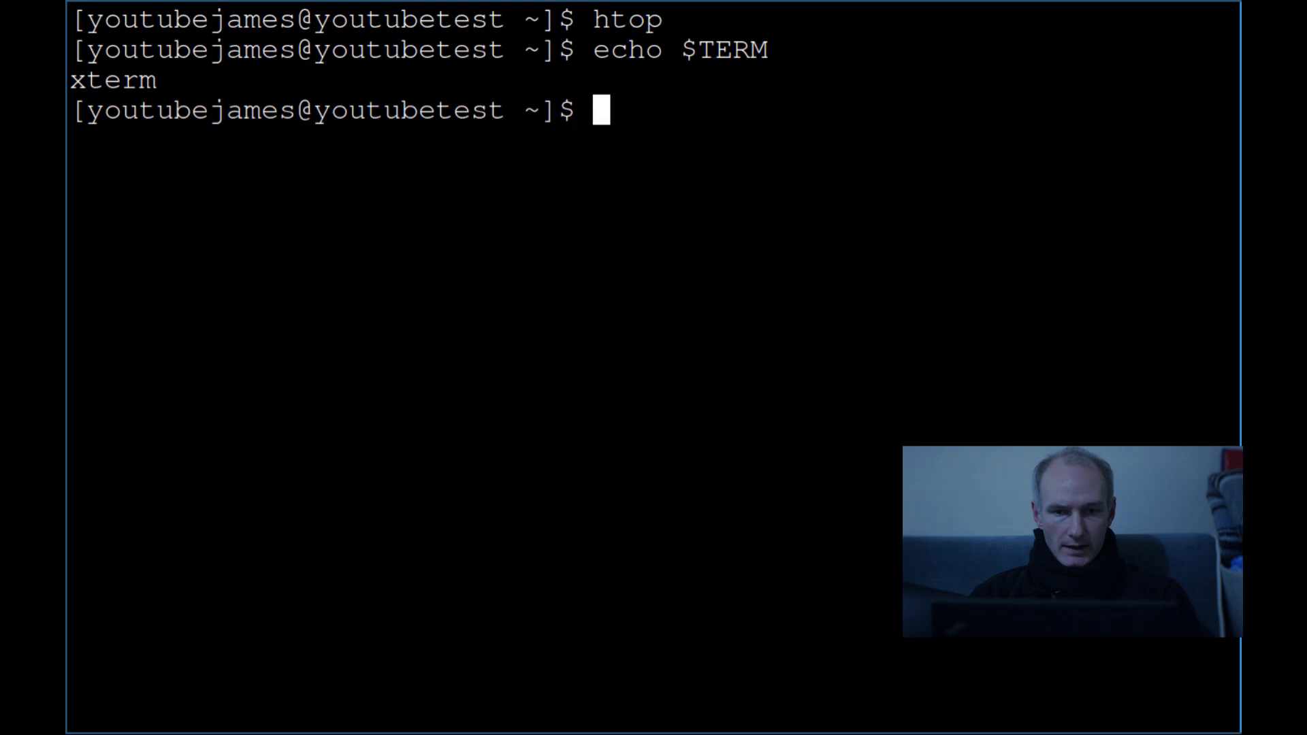
text(devour firefox)
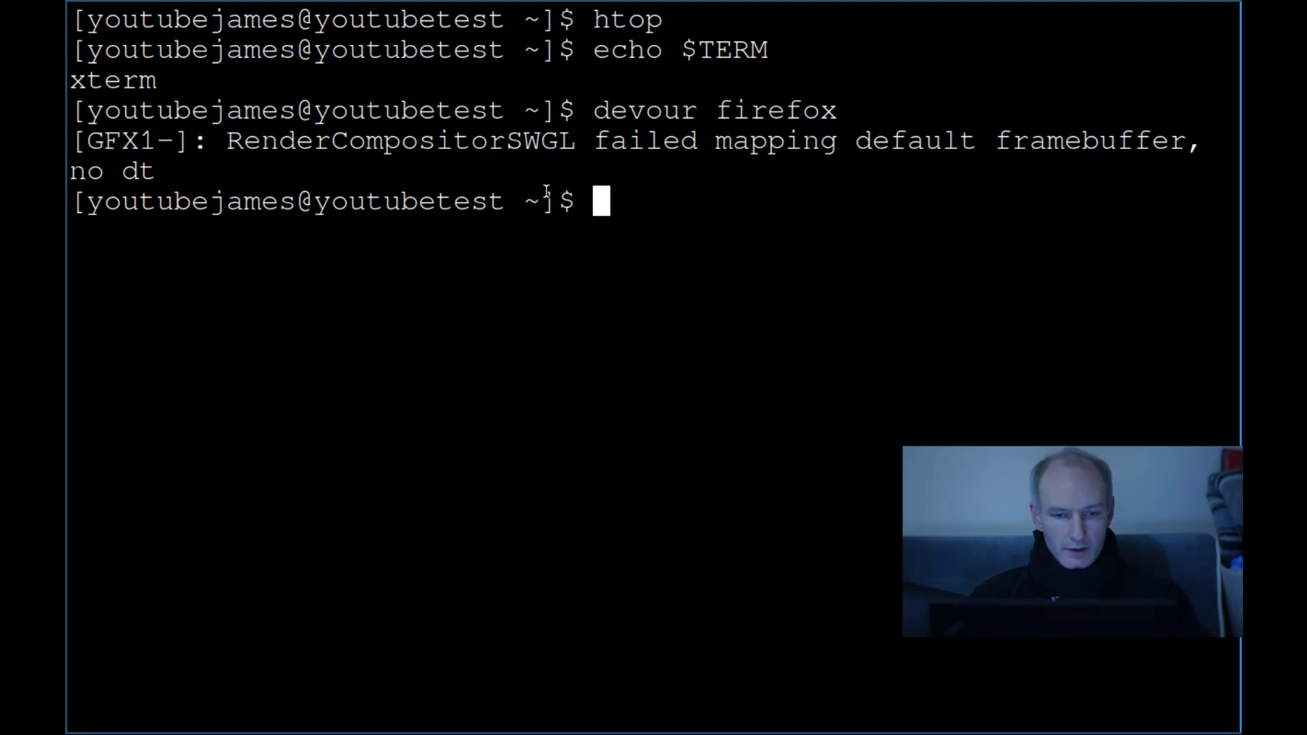
key(super+2)
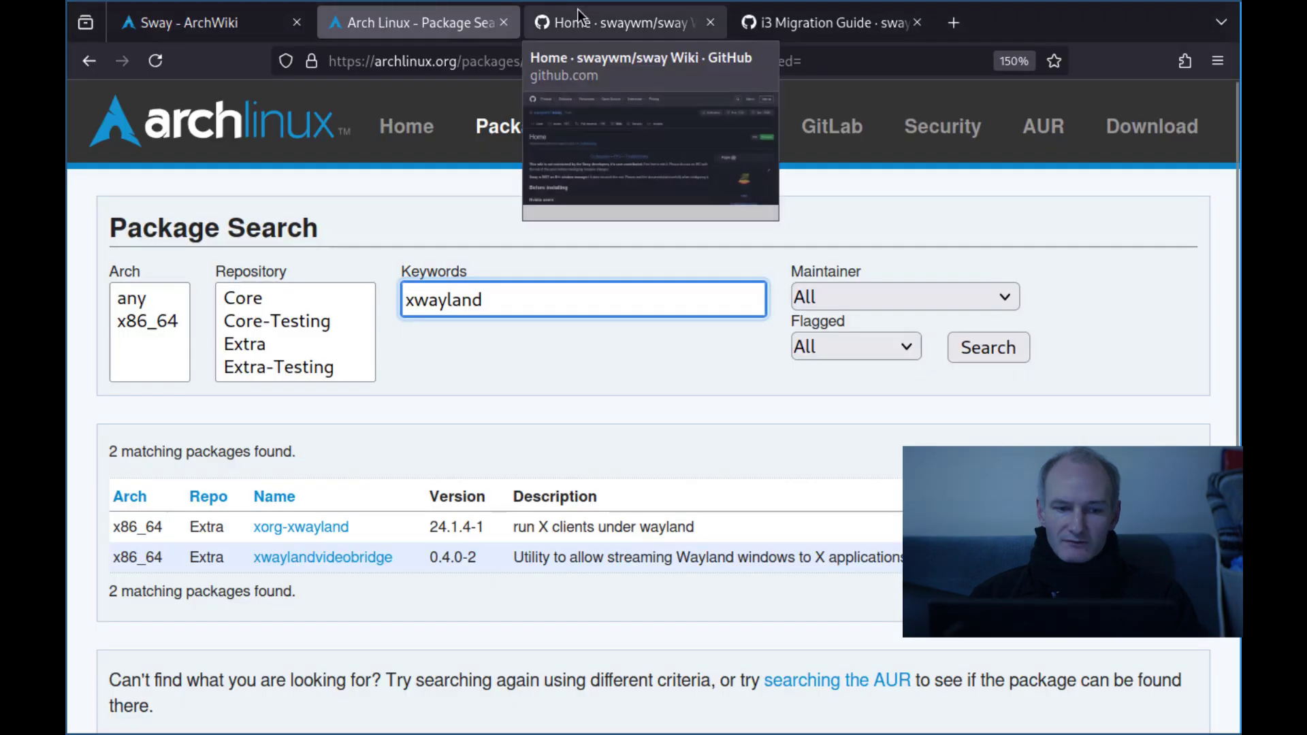
Switch from the sway wiki Home tab to the i3 Migration Guide and scroll to its i3-to-sway replacements list
click(599, 22)
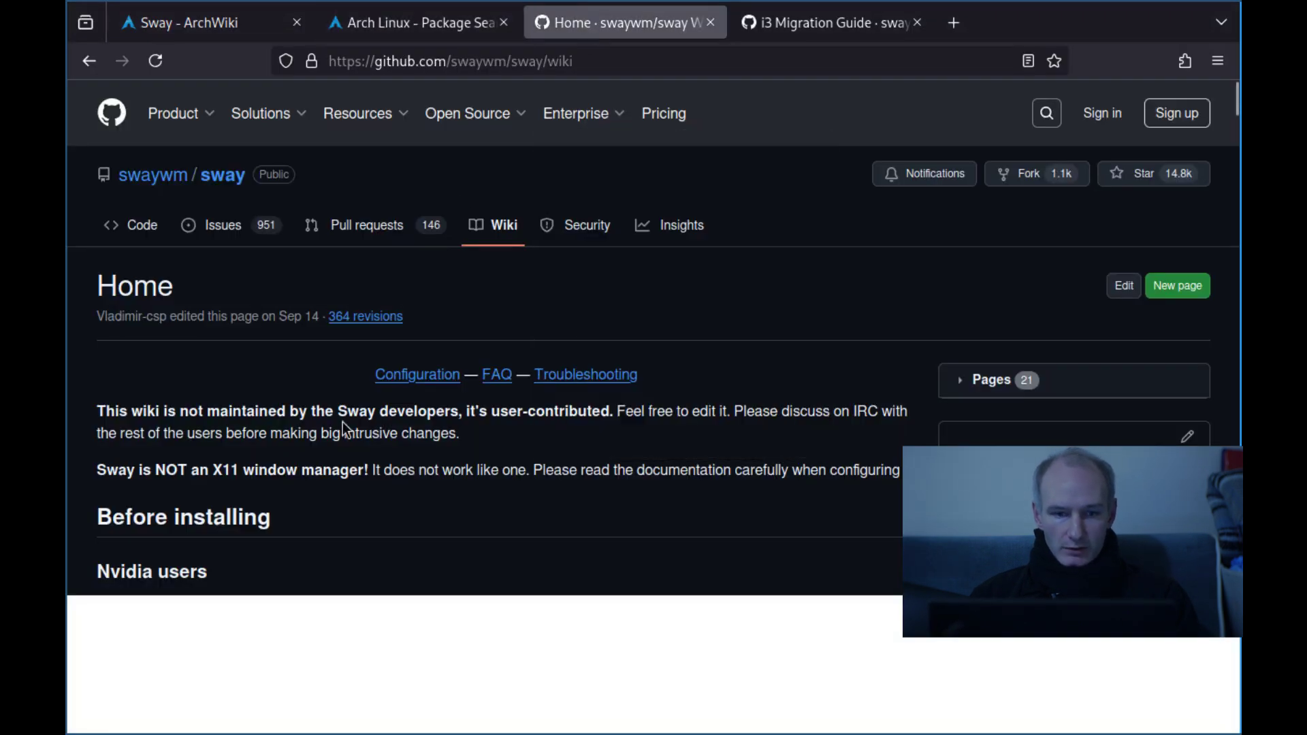
click(876, 14)
scroll(693, 461, down, 3)
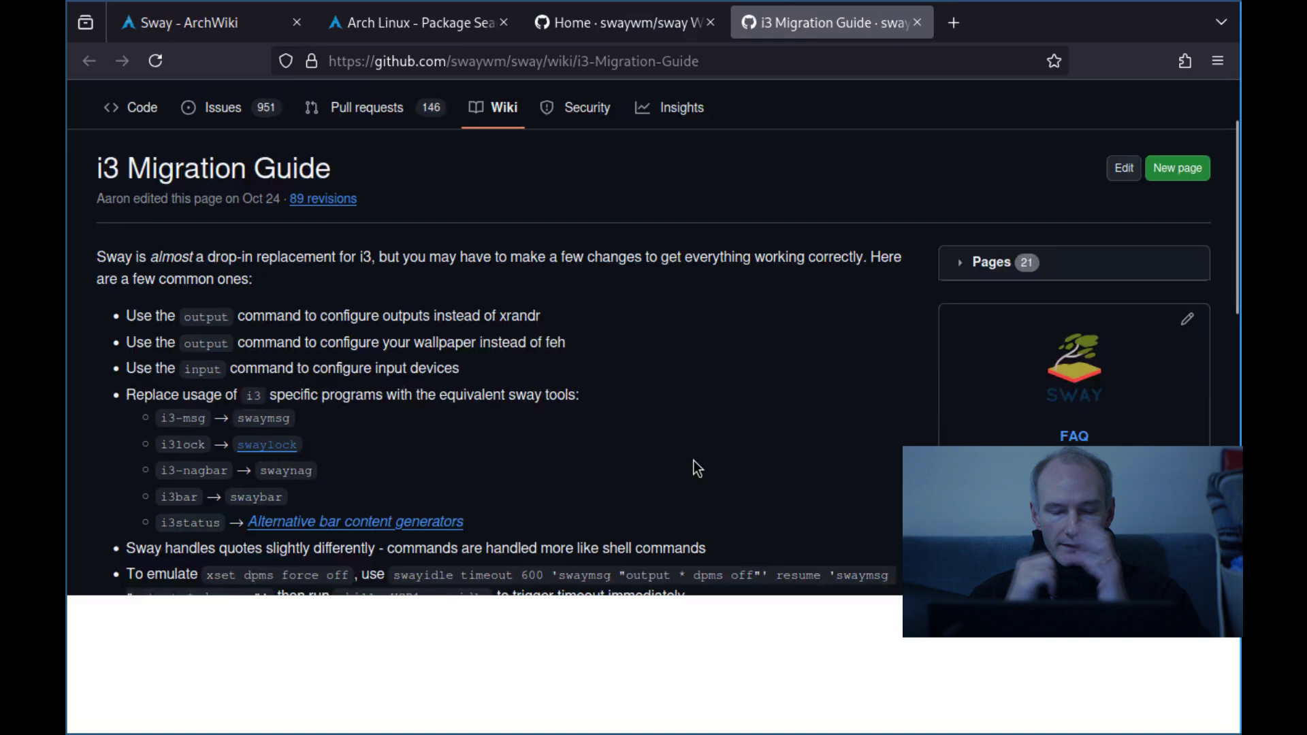